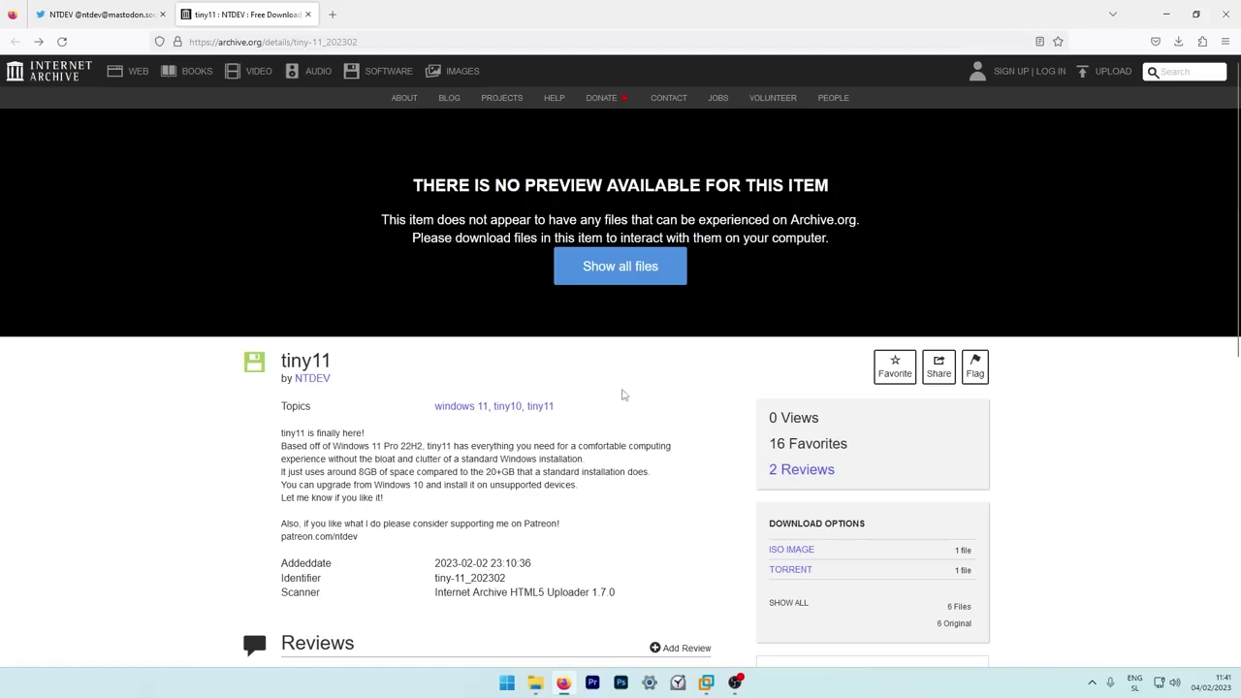
# Scroll the tiny11 item page and highlight the DOWNLOAD OPTIONS heading.
pyautogui.scroll(-1, 692, 368)
pyautogui.scroll(1, 576, 343)
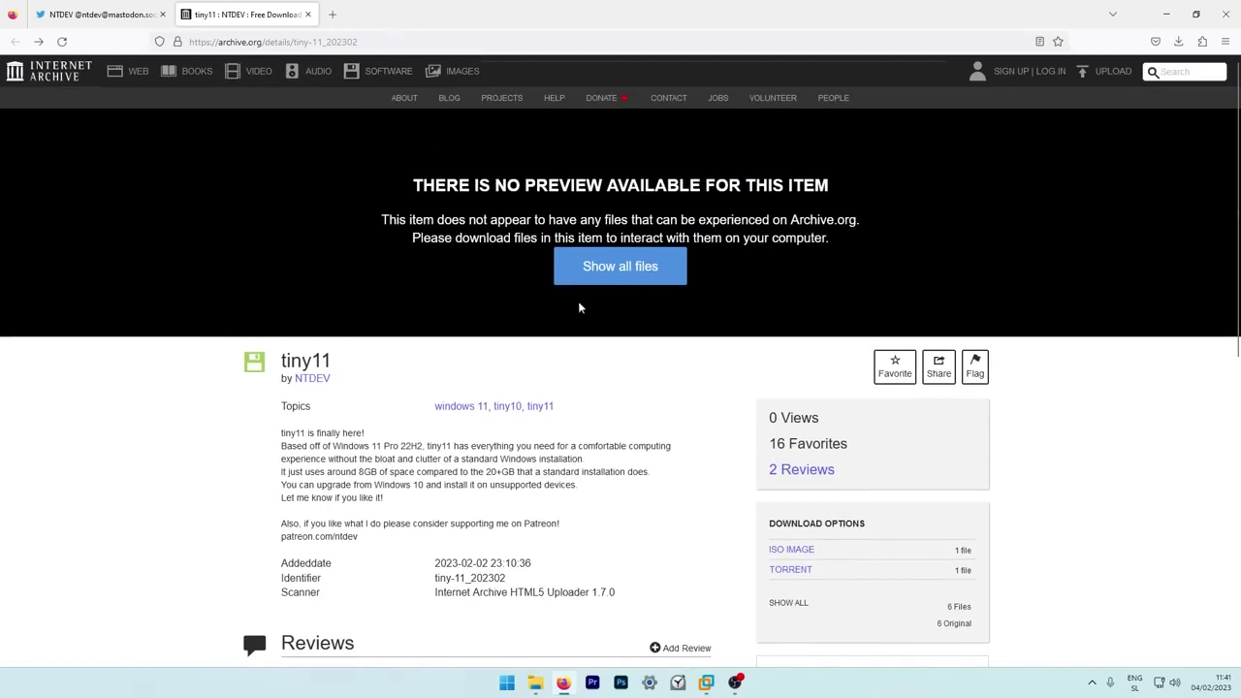
pyautogui.scroll(-2, 631, 360)
pyautogui.moveTo(769, 391); pyautogui.dragTo(878, 401)
pyautogui.click(858, 390)
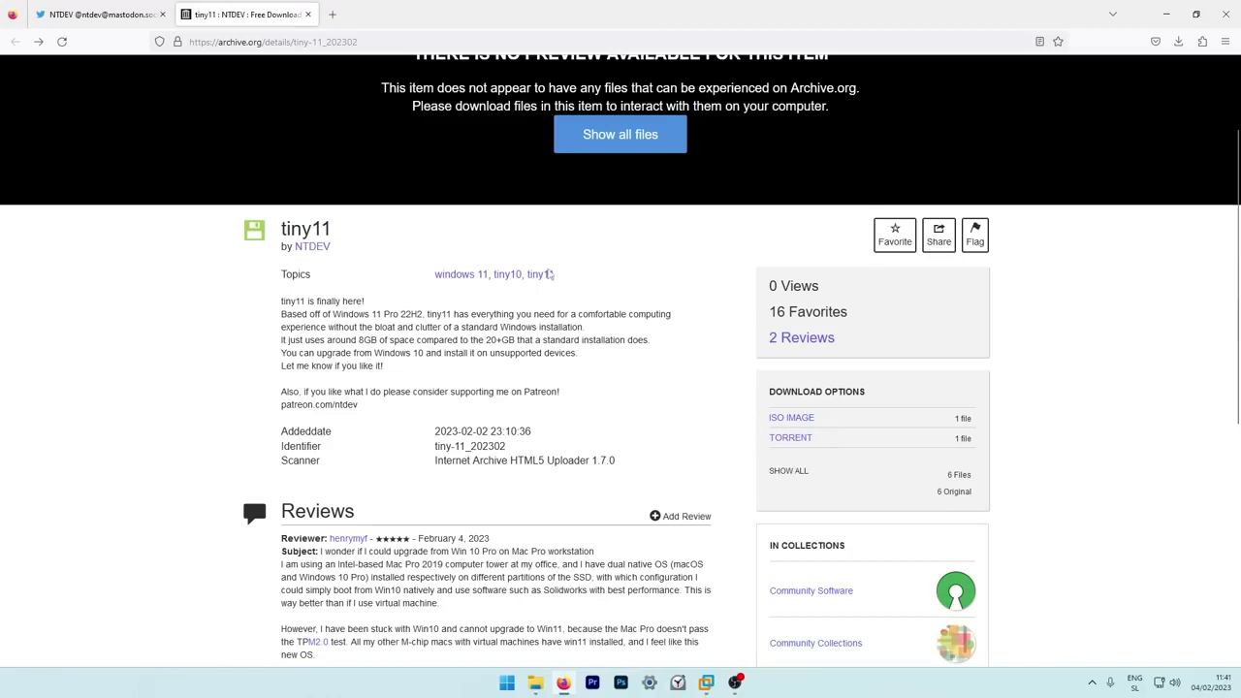
# Select the author's name and the Patreon link text, then switch to VMware Workstation.
pyautogui.doubleClick(322, 248)
pyautogui.click(361, 265)
pyautogui.moveTo(358, 405); pyautogui.dragTo(280, 407)
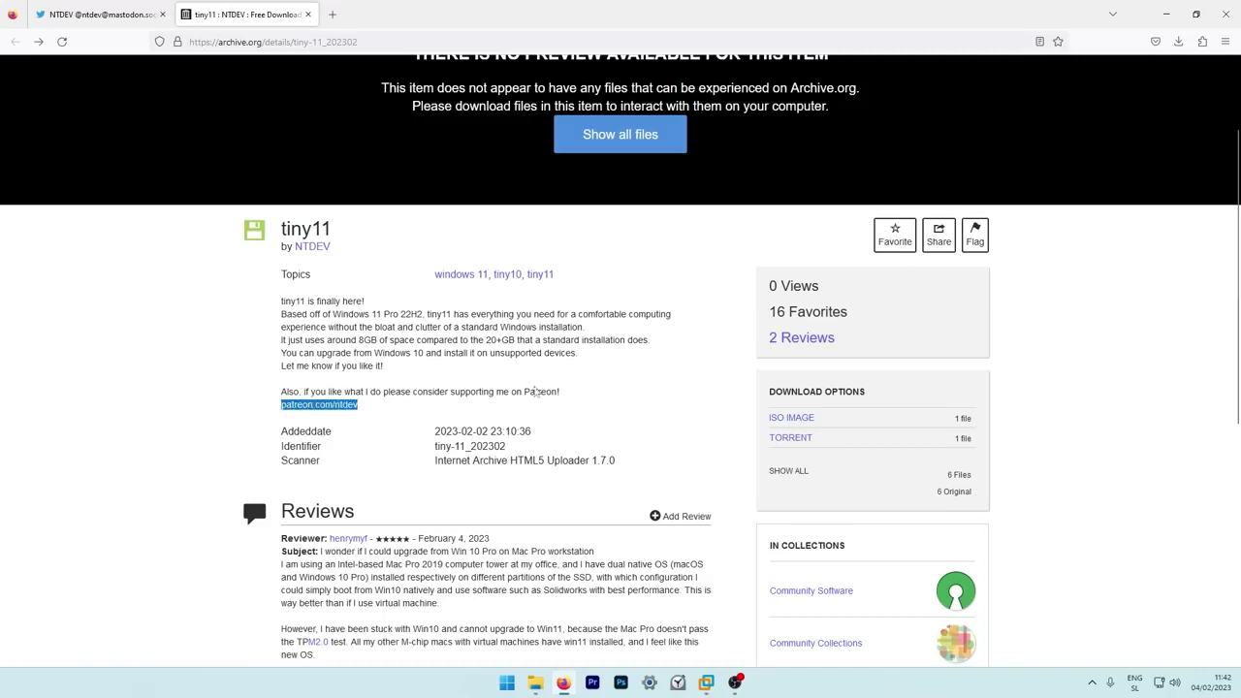
pyautogui.scroll(2, 674, 384)
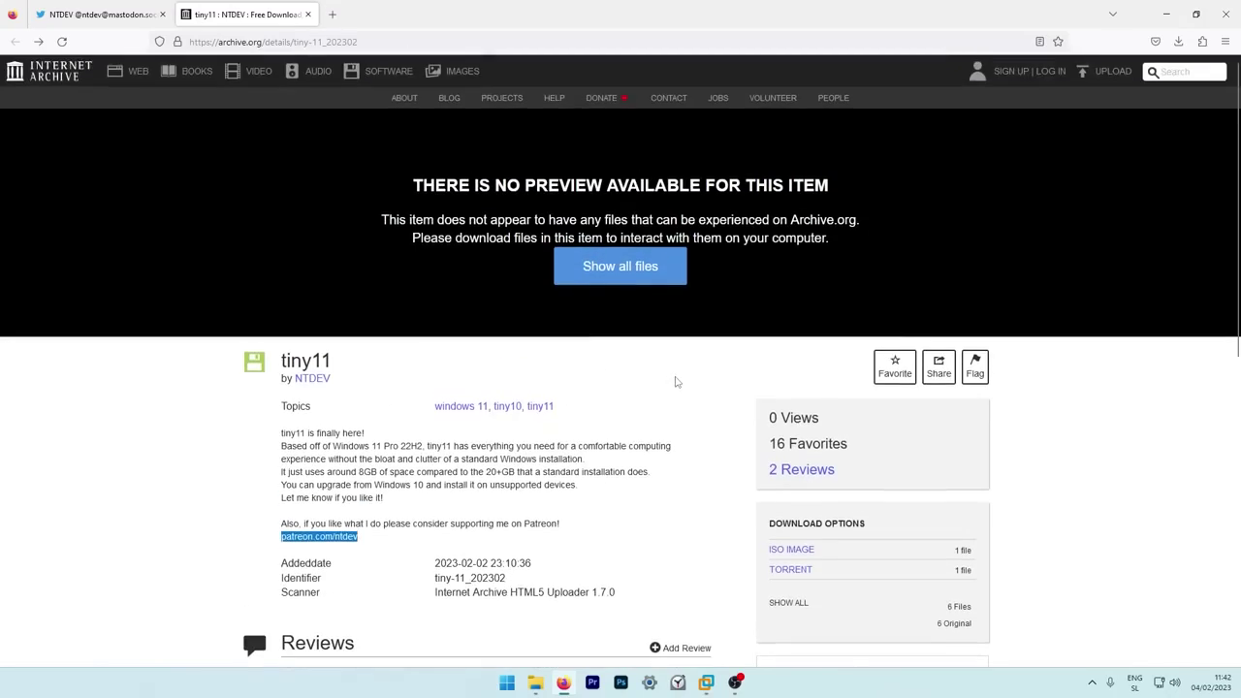
pyautogui.click(663, 391)
pyautogui.click(705, 681)
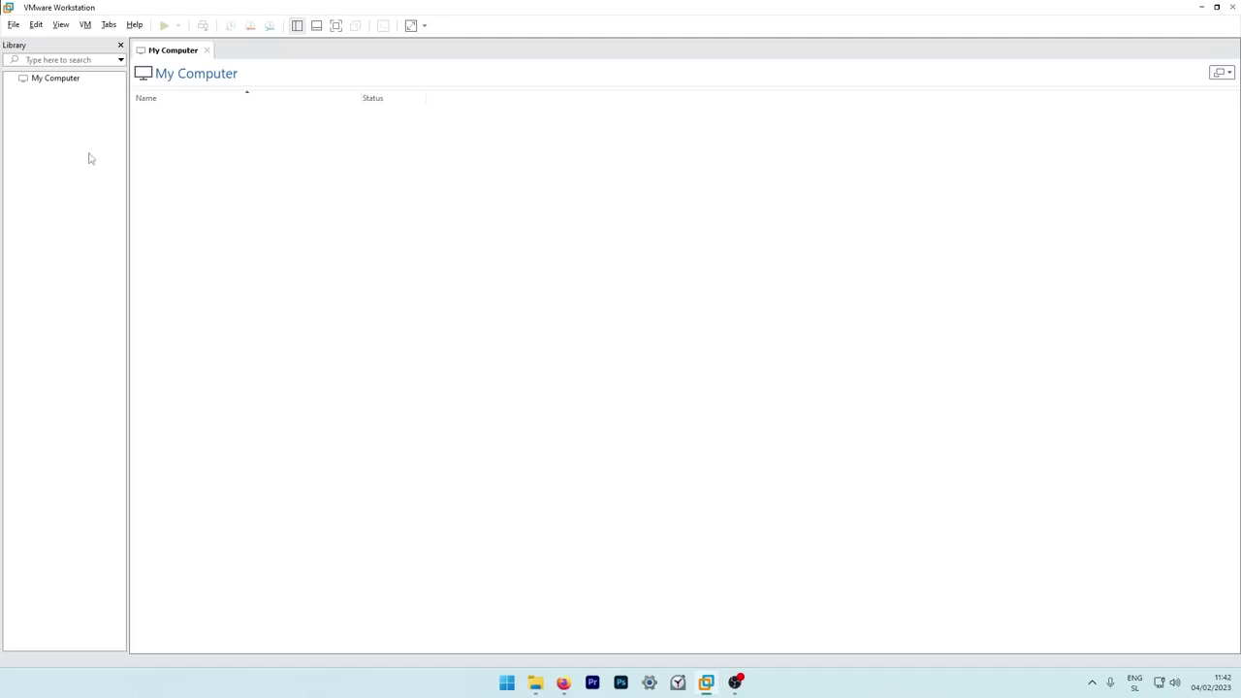
# Start a new virtual machine from the Library using the Typical configuration.
pyautogui.rightClick(84, 142)
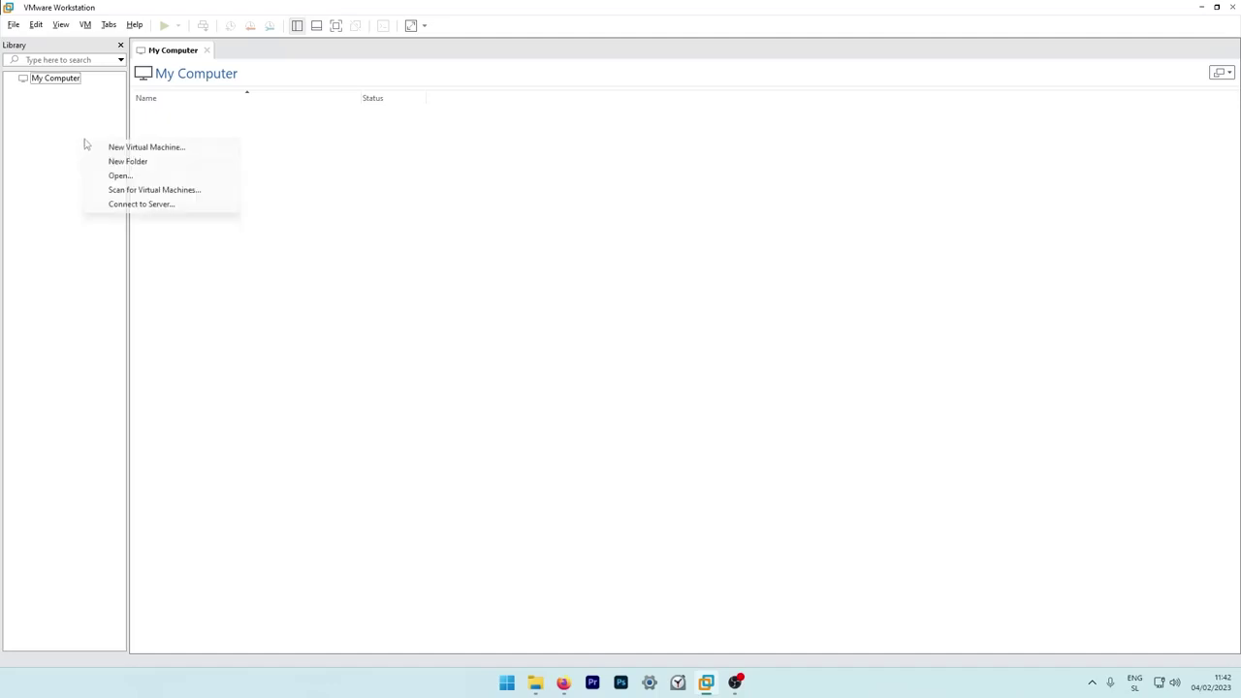
pyautogui.click(147, 148)
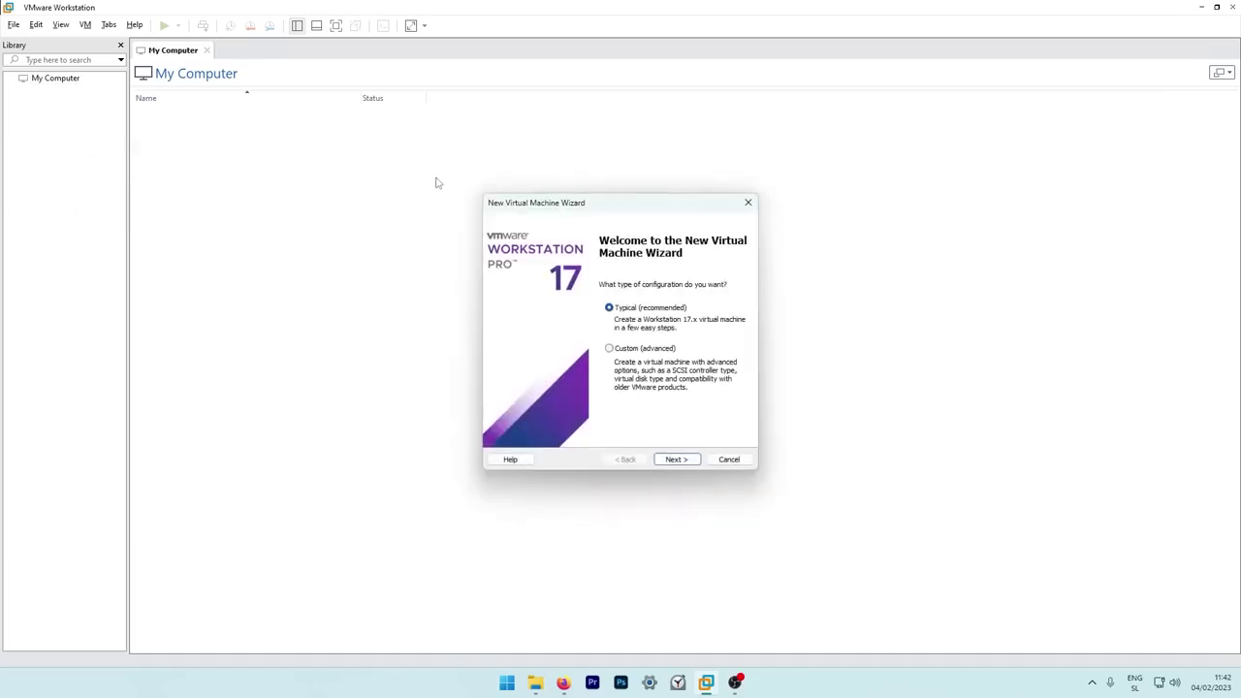
pyautogui.click(676, 462)
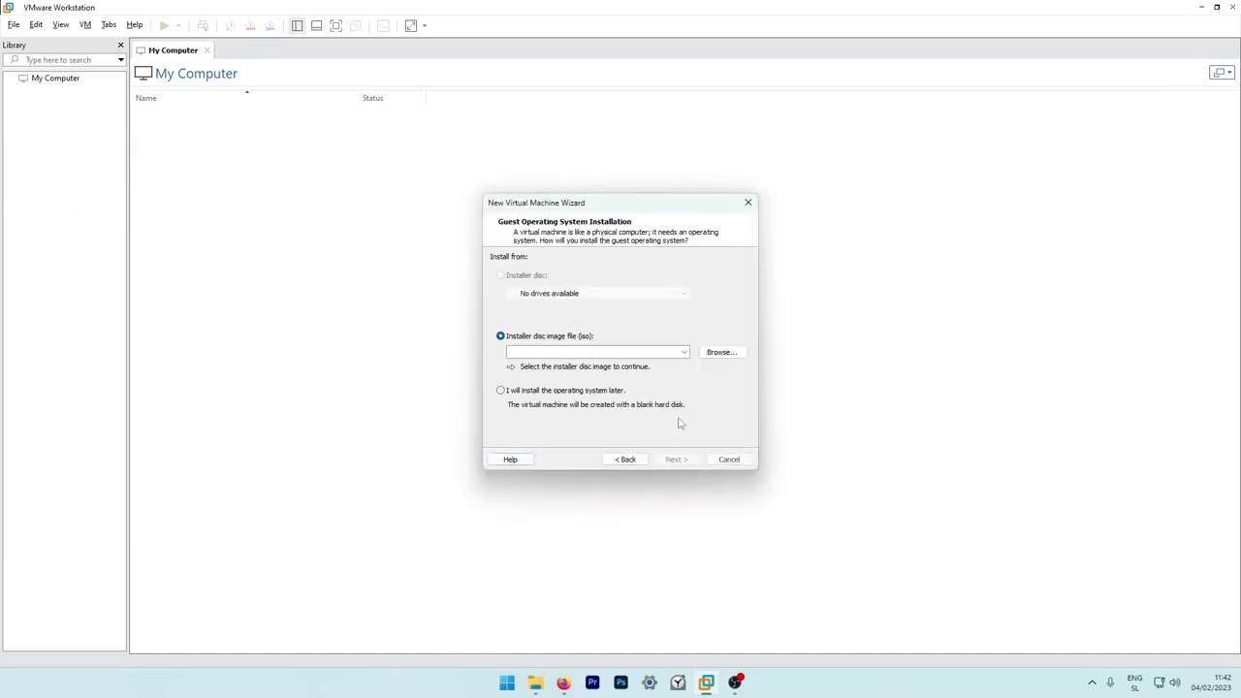
# Choose Downloads\tiny11 b1.iso as the installer disc image and continue.
pyautogui.click(722, 355)
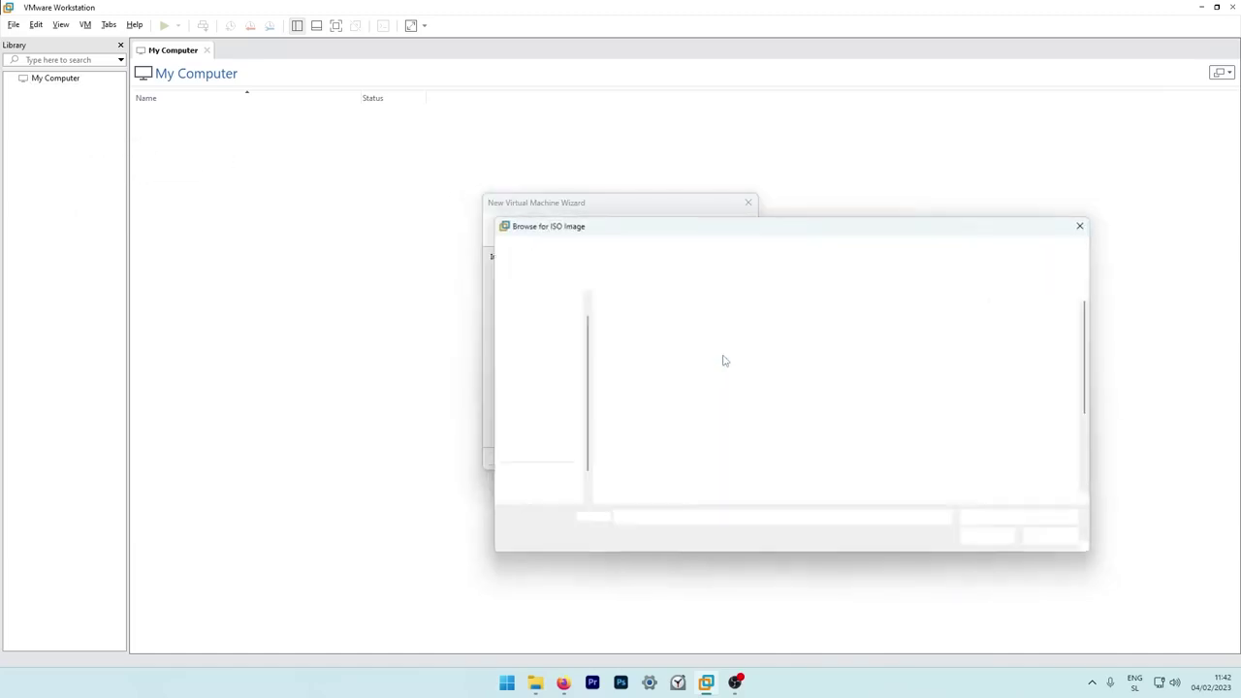
pyautogui.click(533, 362)
pyautogui.click(675, 338)
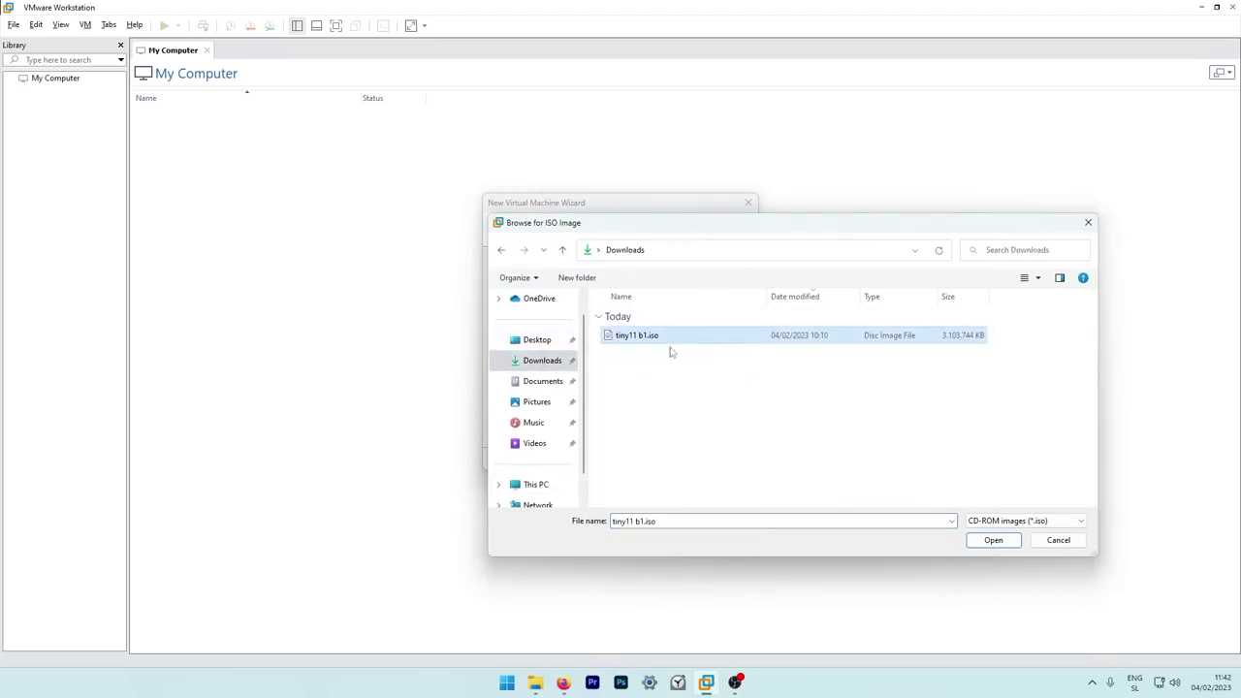
pyautogui.click(993, 544)
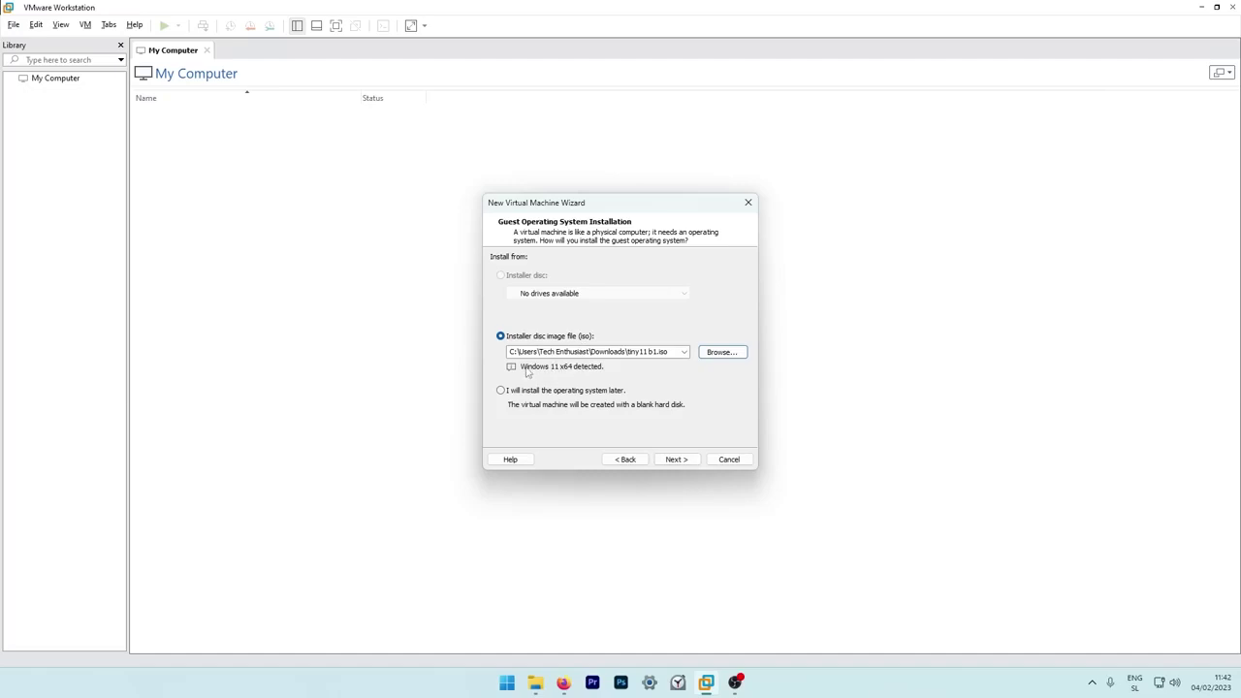
pyautogui.click(675, 461)
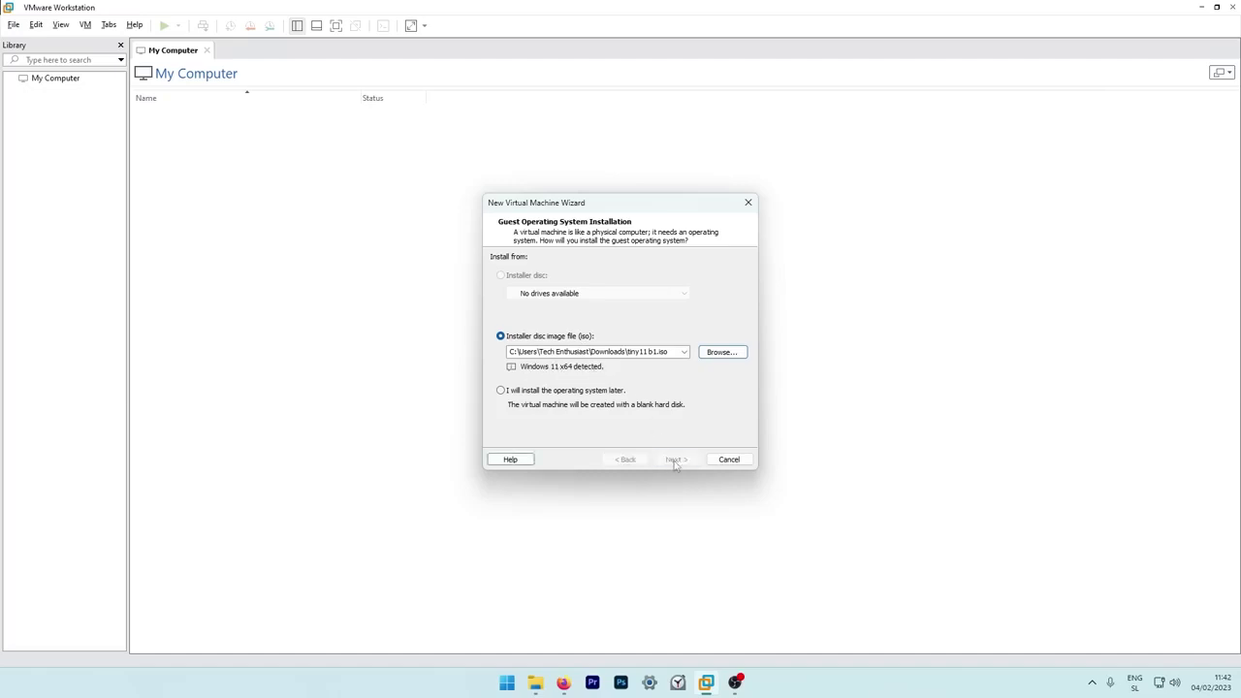
# Name the virtual machine 'Windows 11 Tiny'.
pyautogui.click(551, 273)
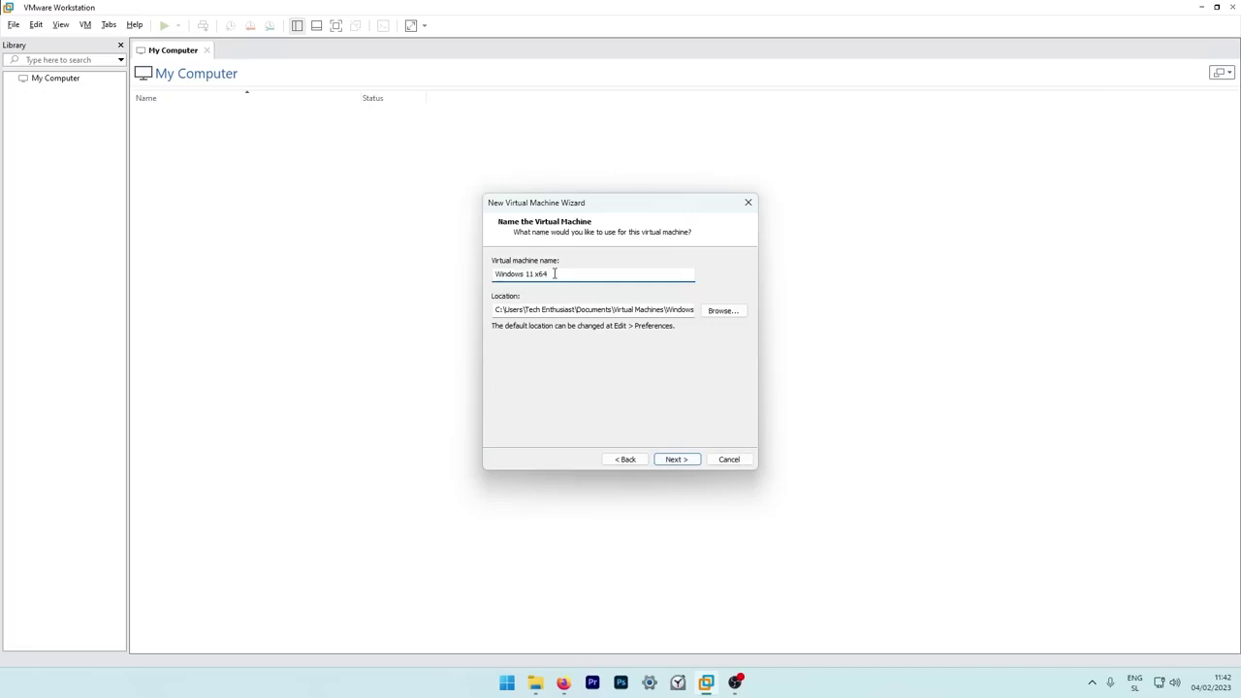
pyautogui.press('capslock')
pyautogui.write('T')
pyautogui.press('capslock')
pyautogui.write('iny')
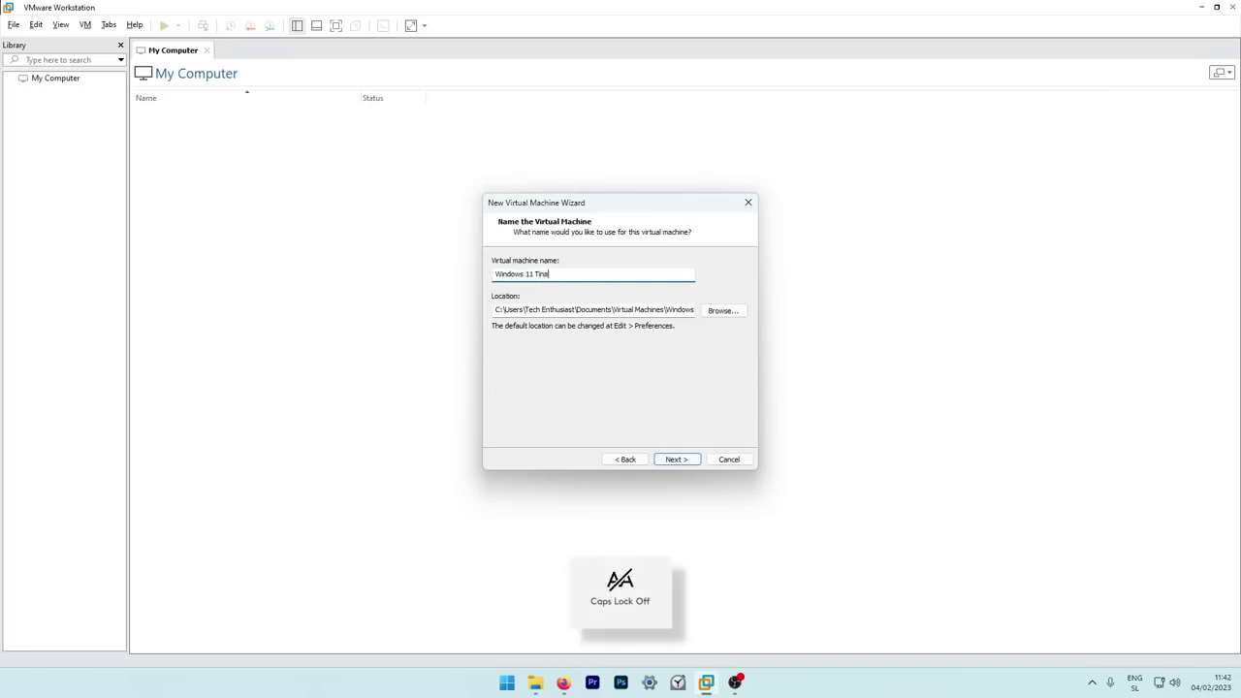
# Browse for a storage location and expand Local Disk (C:).
pyautogui.click(735, 315)
pyautogui.scroll(-1, 606, 368)
pyautogui.click(606, 381)
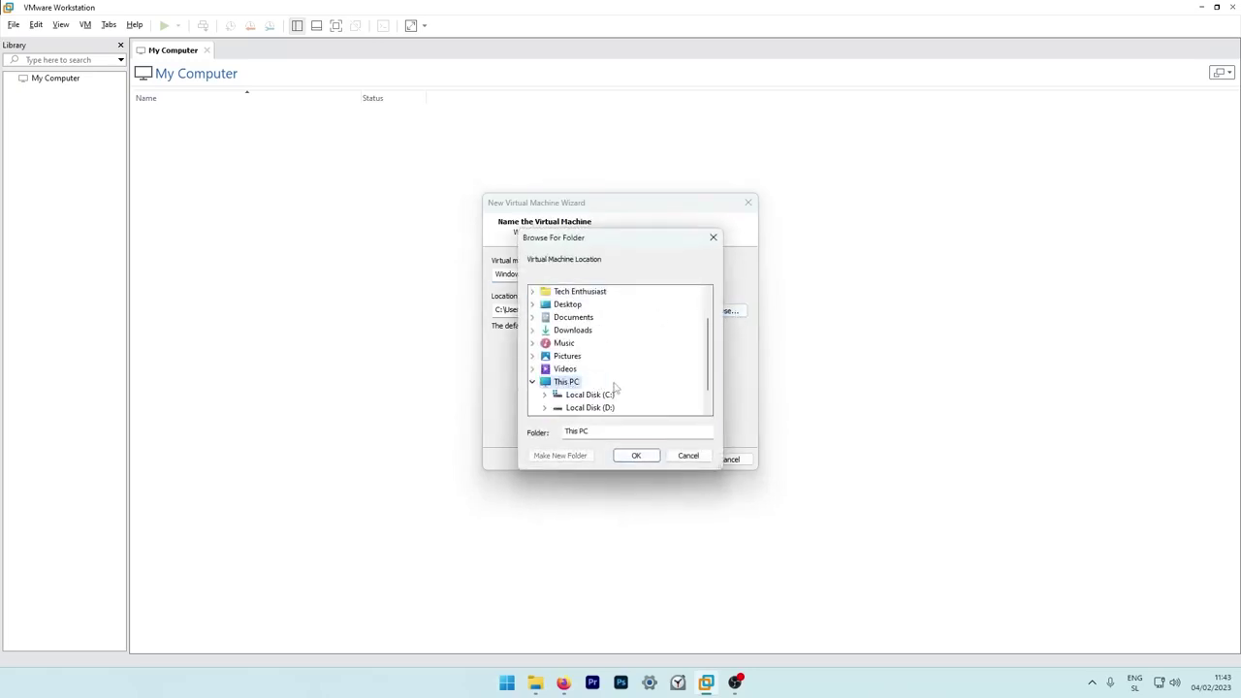
pyautogui.doubleClick(607, 395)
pyautogui.scroll(1, 642, 360)
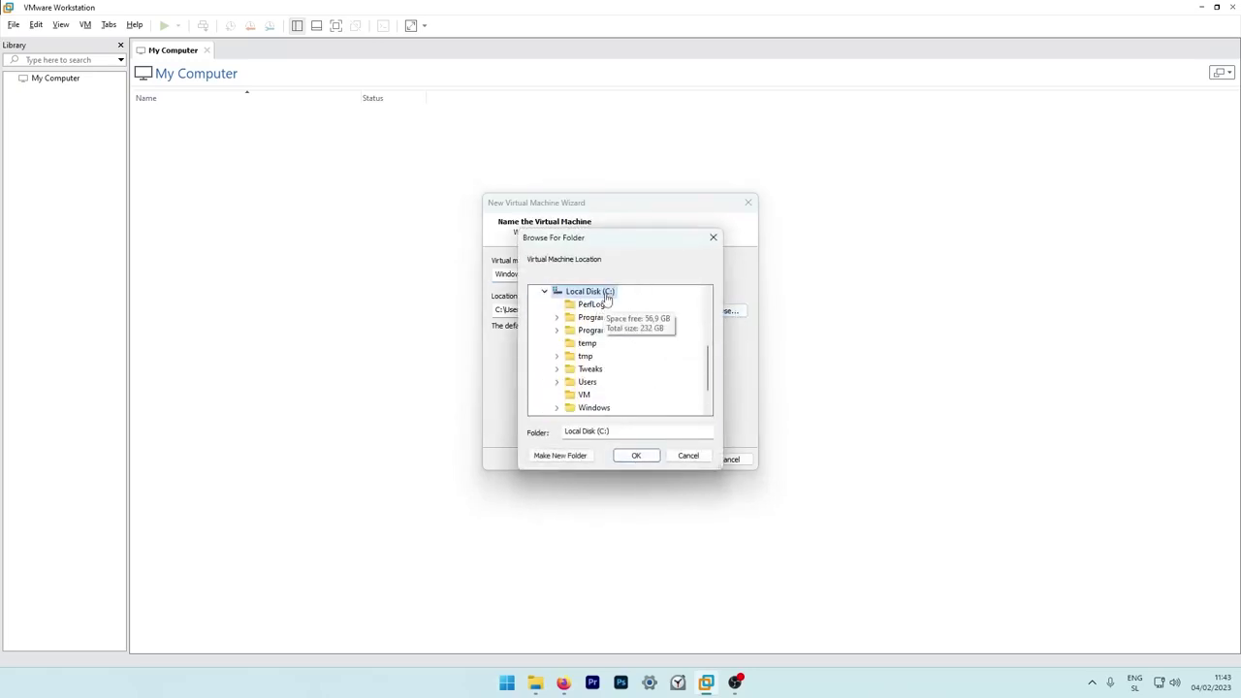
# Create a VM_Tiny folder on C: and store the machine there.
pyautogui.click(567, 459)
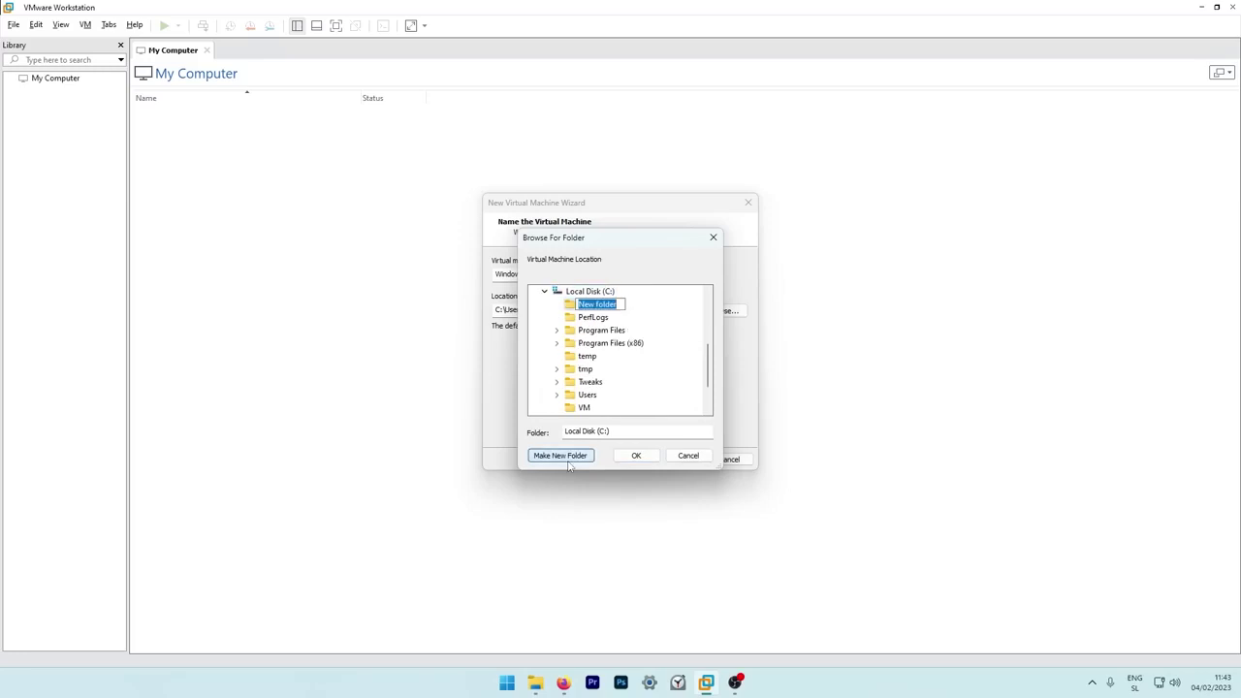
pyautogui.press('capslock')
pyautogui.write('VM_')
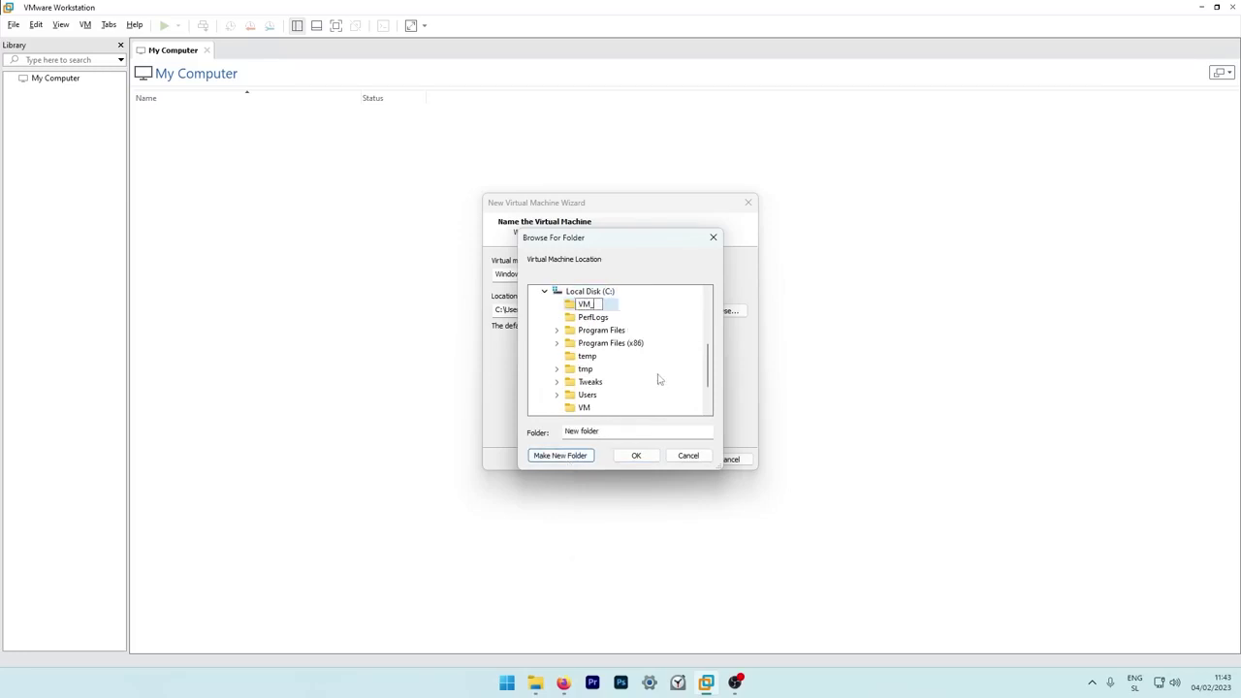
pyautogui.write('T')
pyautogui.press('capslock')
pyautogui.write('iny')
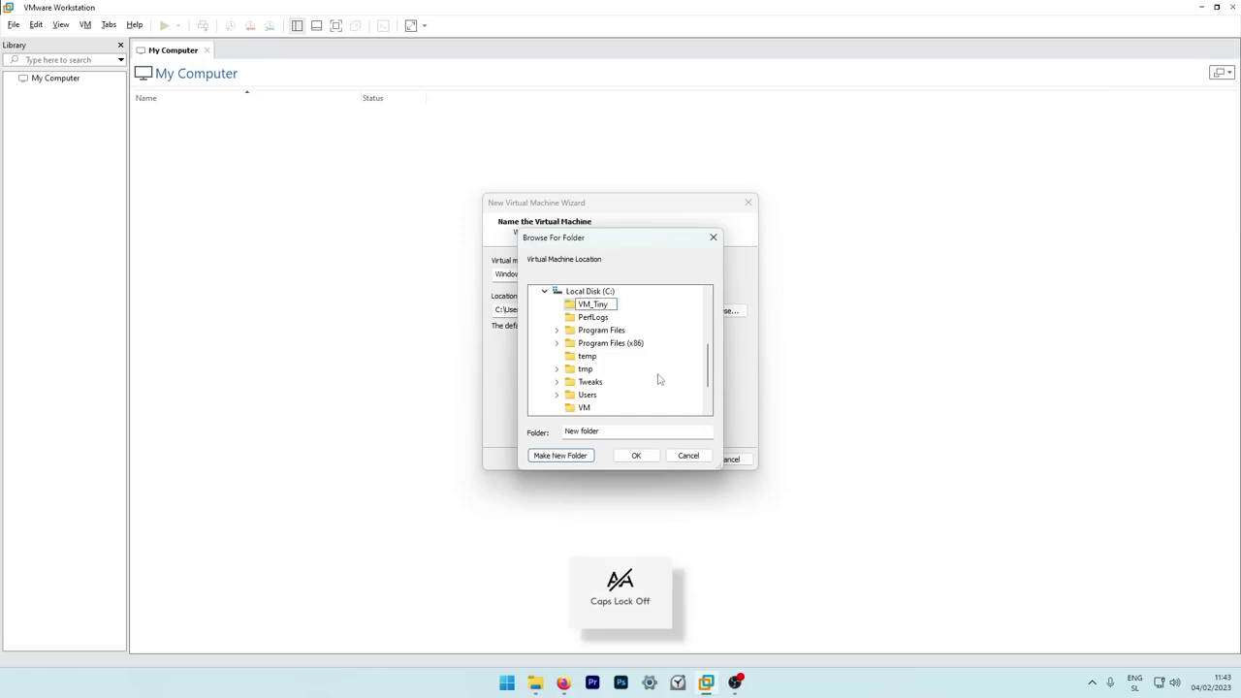
pyautogui.press('Return')
pyautogui.click(636, 456)
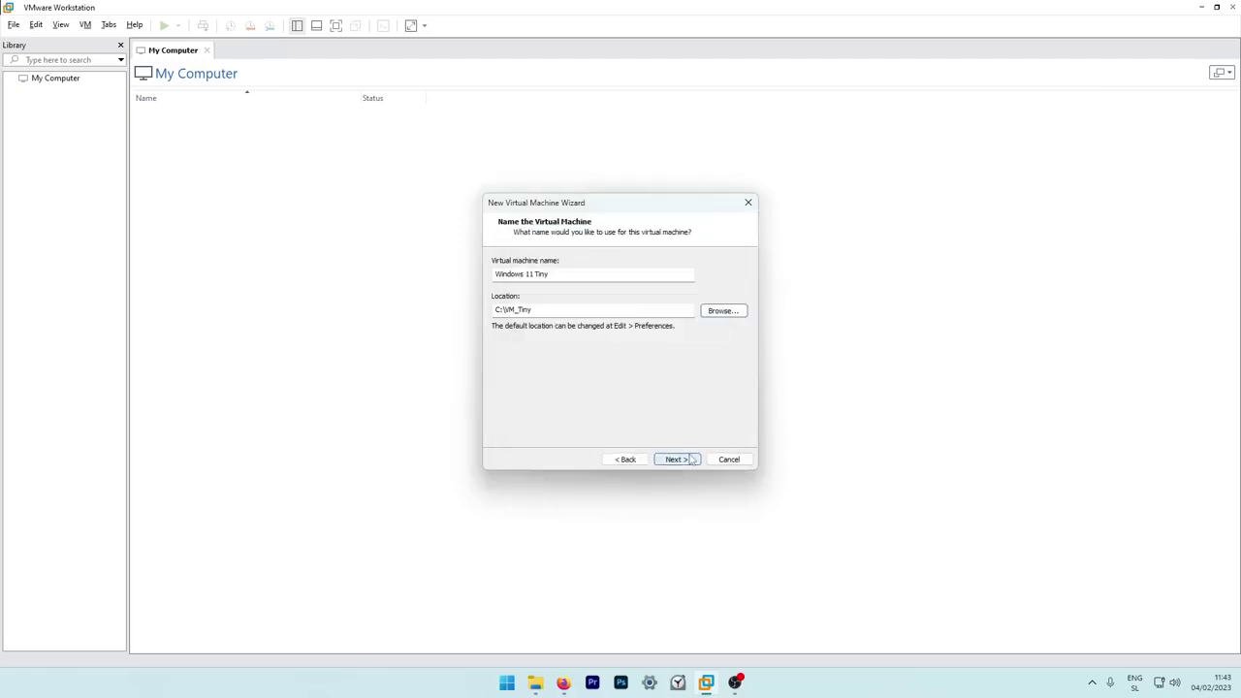
pyautogui.click(692, 459)
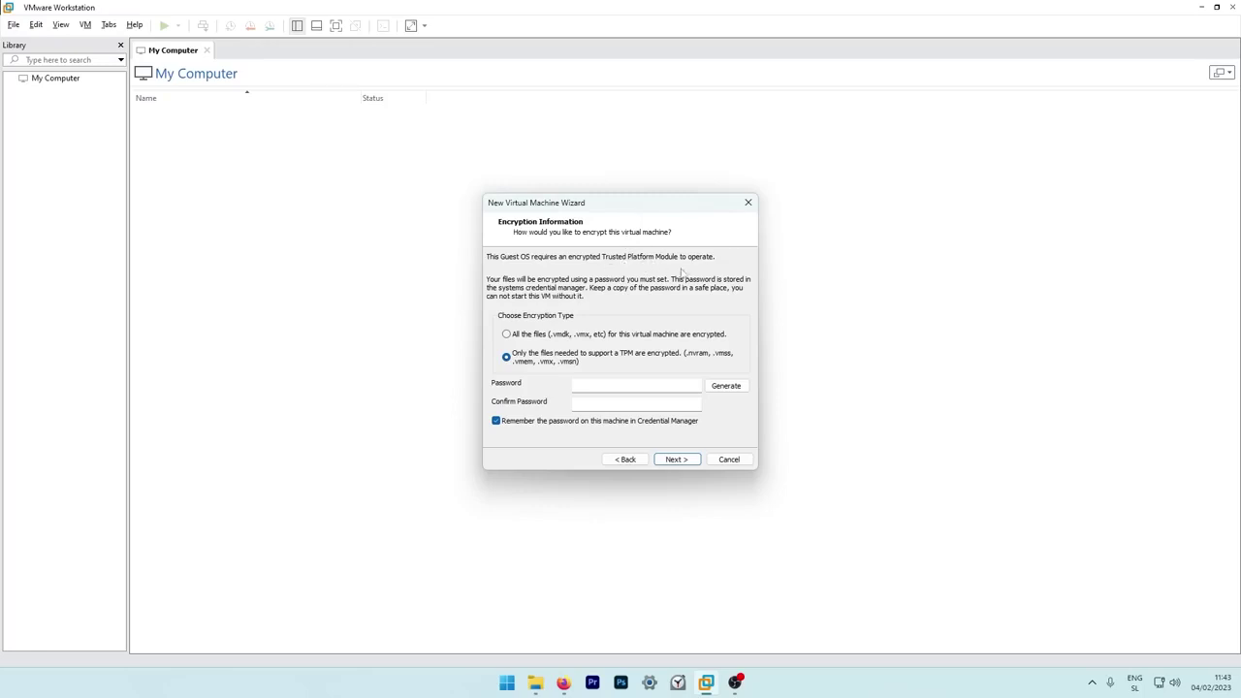
# Enter and confirm the TPM encryption password.
pyautogui.click(601, 387)
pyautogui.write('12')
pyautogui.click(636, 402)
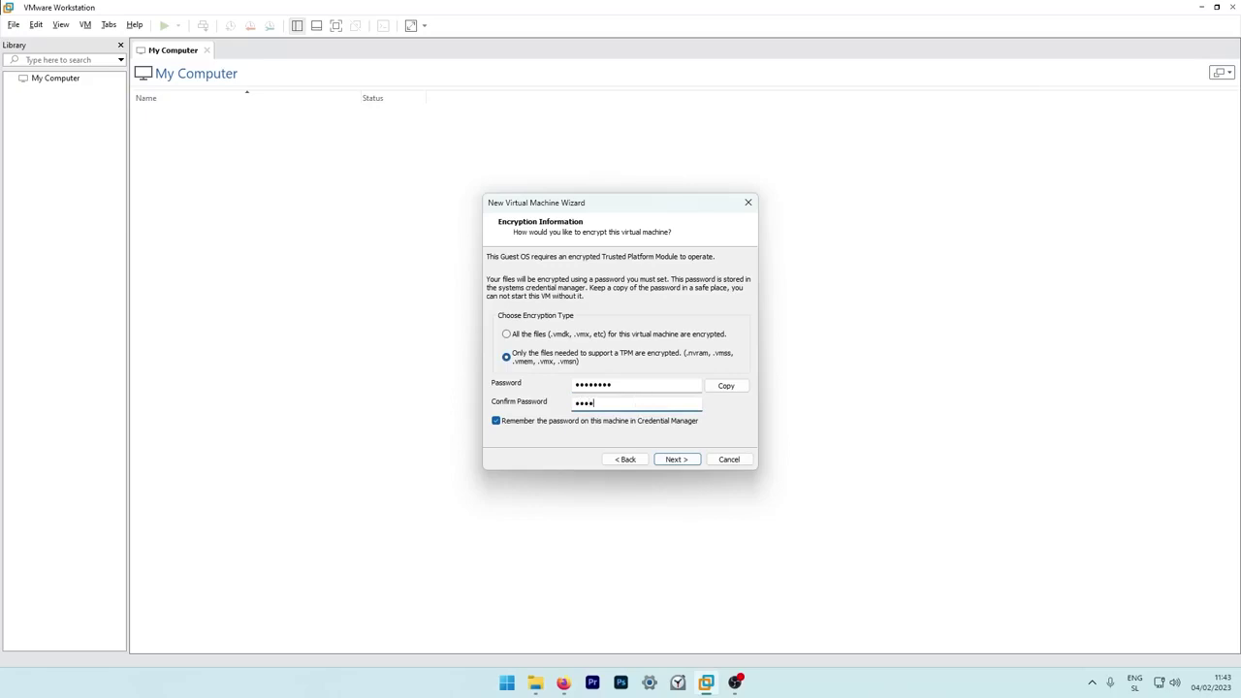
pyautogui.write('12345678')
# Set a 10 GB single-file virtual disk, disable power-on after creation, and open hardware settings.
pyautogui.click(676, 460)
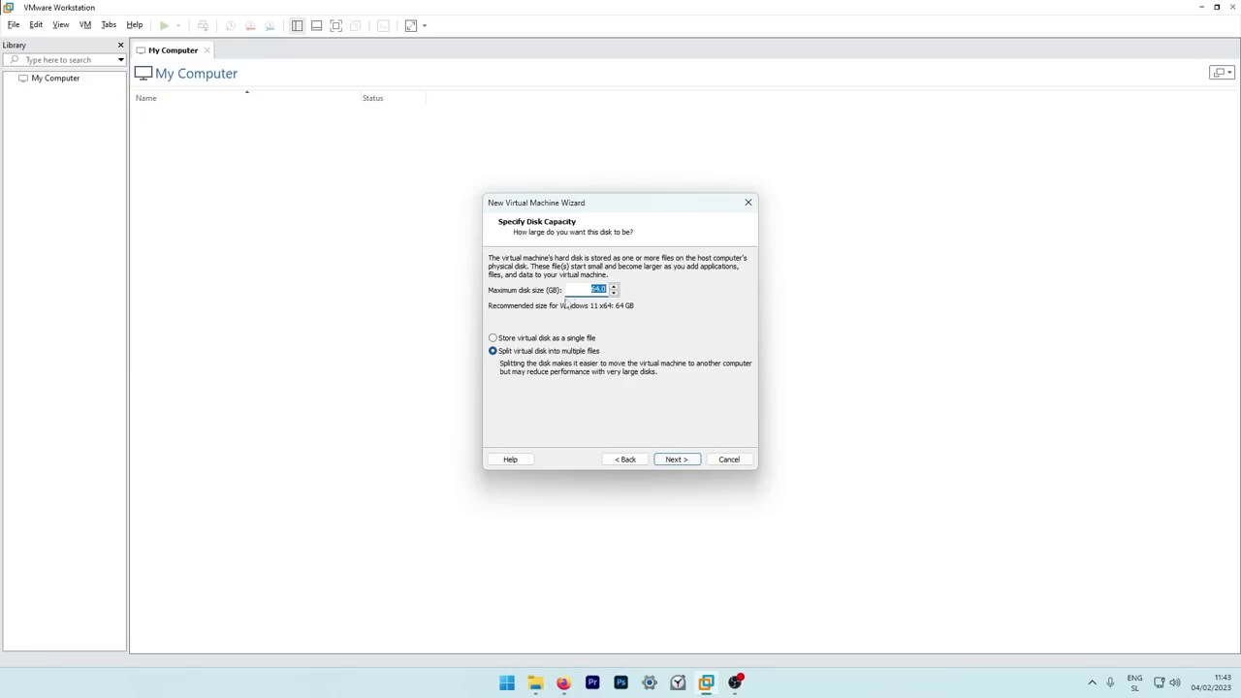
pyautogui.write('10')
pyautogui.click(545, 340)
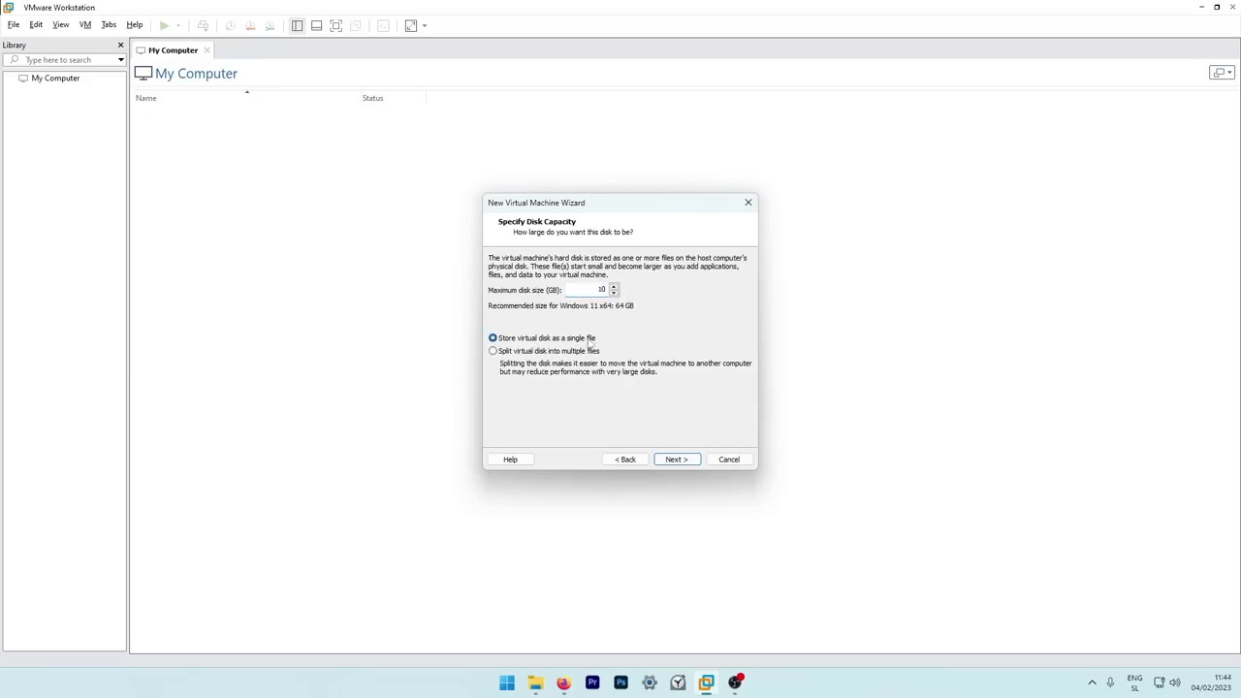
pyautogui.click(678, 461)
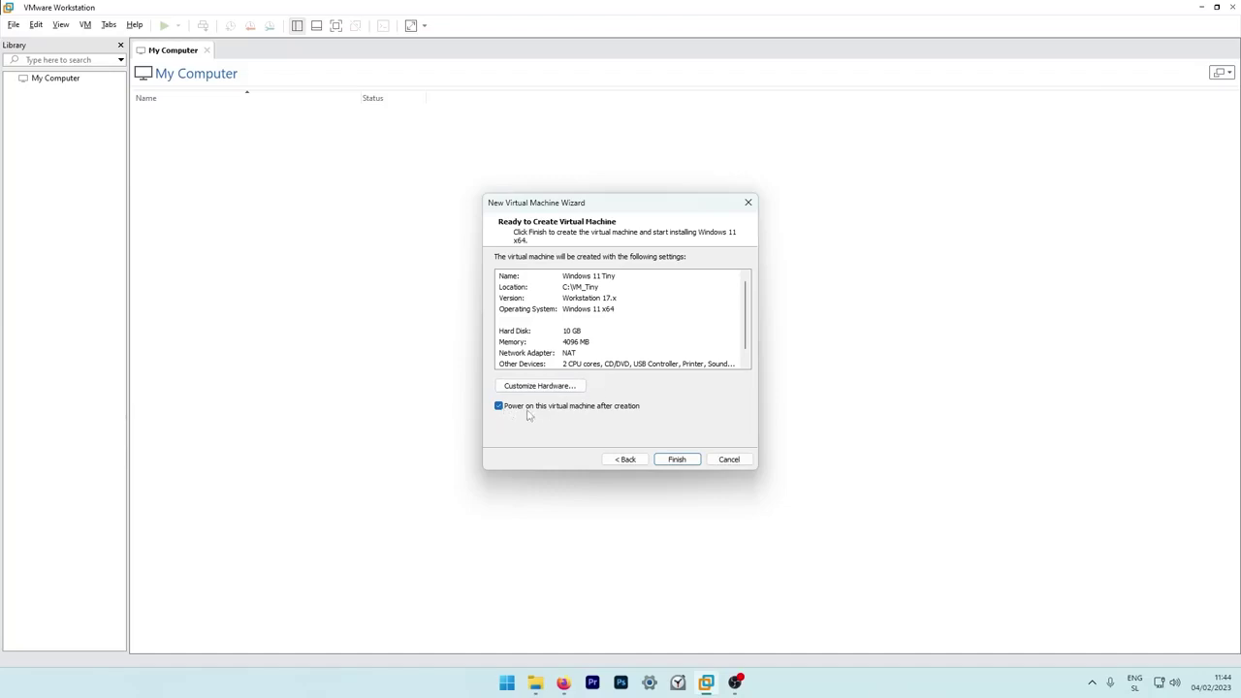
pyautogui.click(635, 406)
pyautogui.click(572, 388)
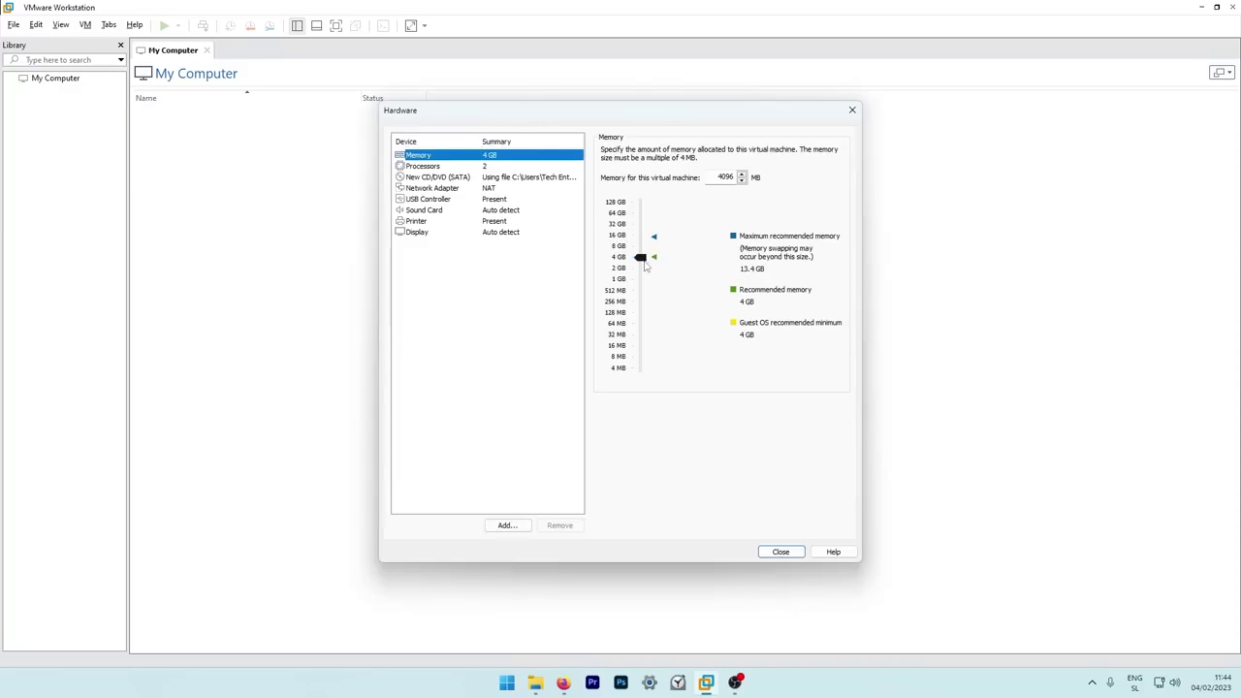
# Set memory to 2048 MB and 2 processors × 4 cores, then finish creating the VM.
pyautogui.moveTo(643, 264); pyautogui.dragTo(643, 275)
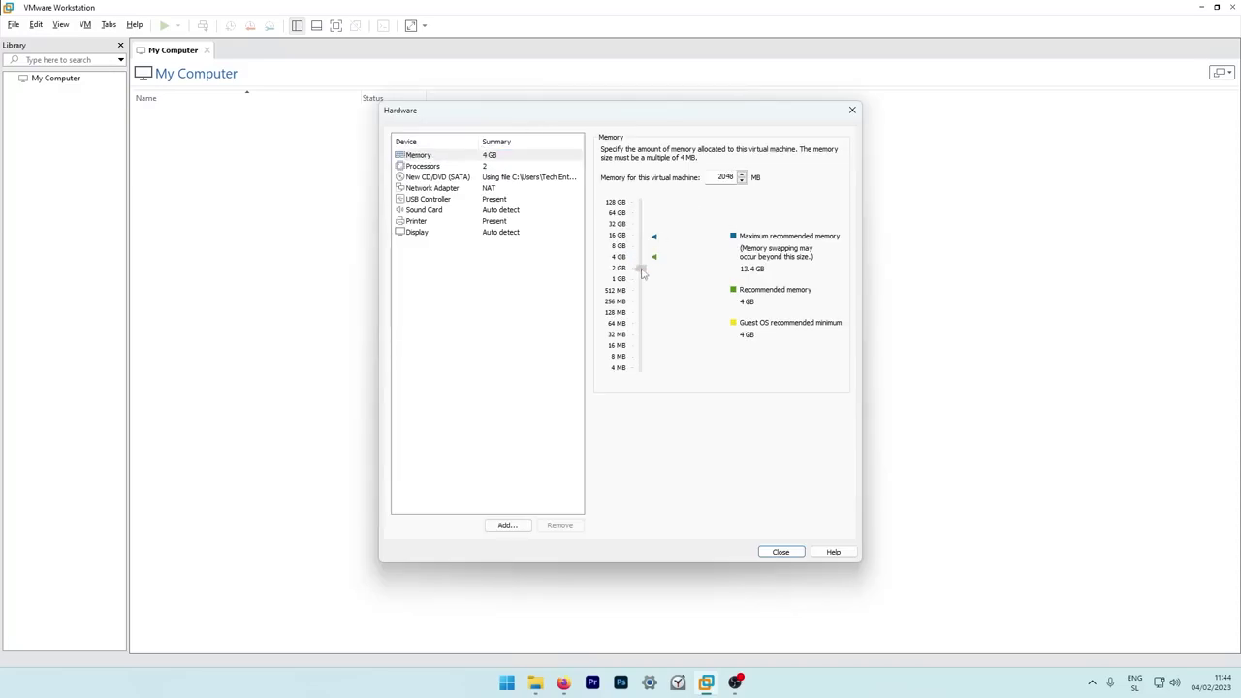
pyautogui.click(472, 168)
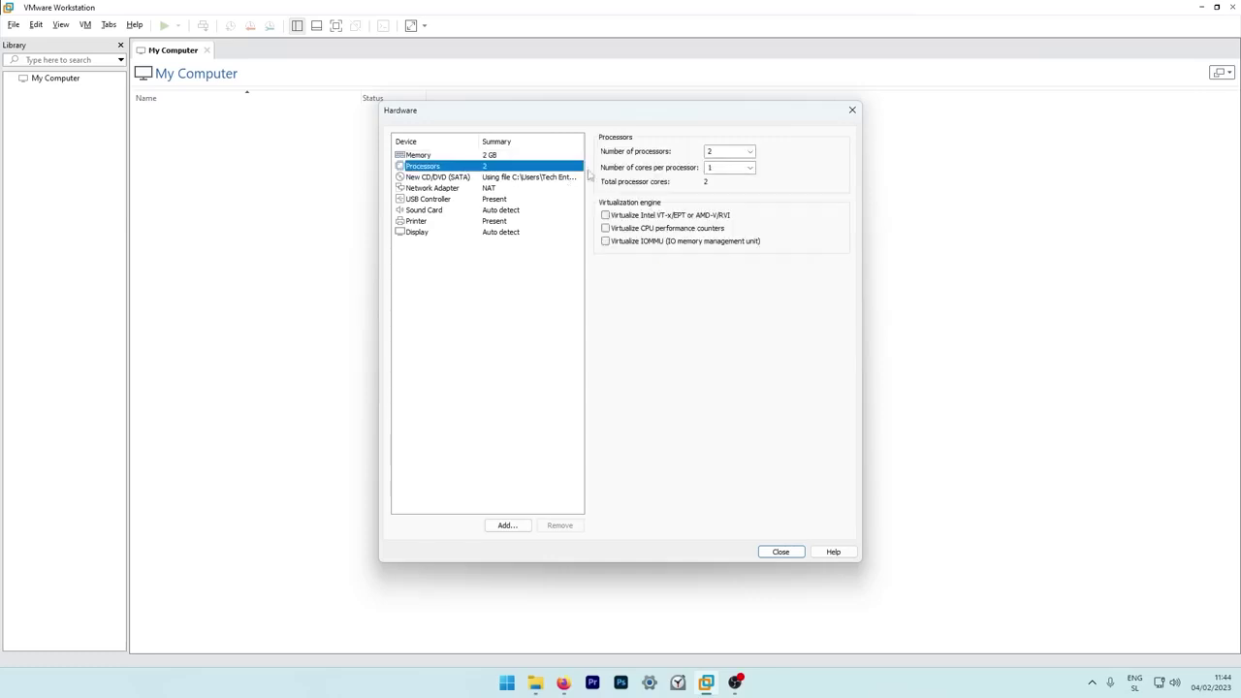
pyautogui.click(752, 154)
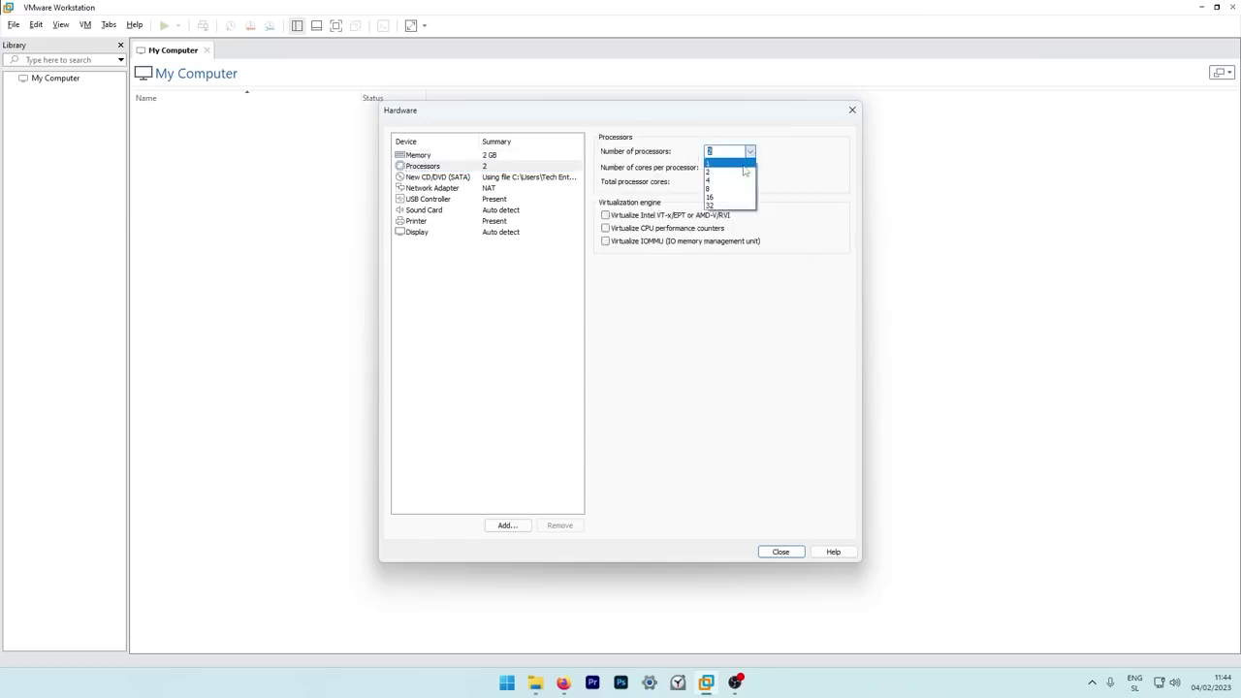
pyautogui.click(753, 170)
pyautogui.click(753, 169)
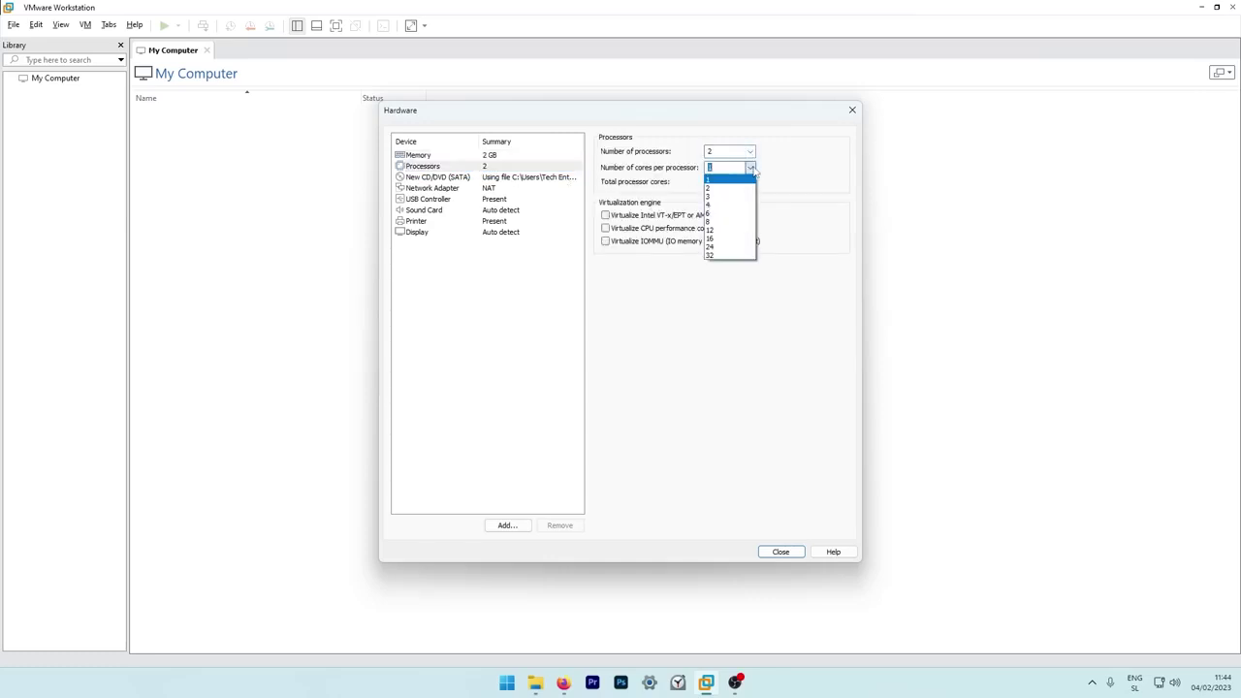
pyautogui.click(734, 203)
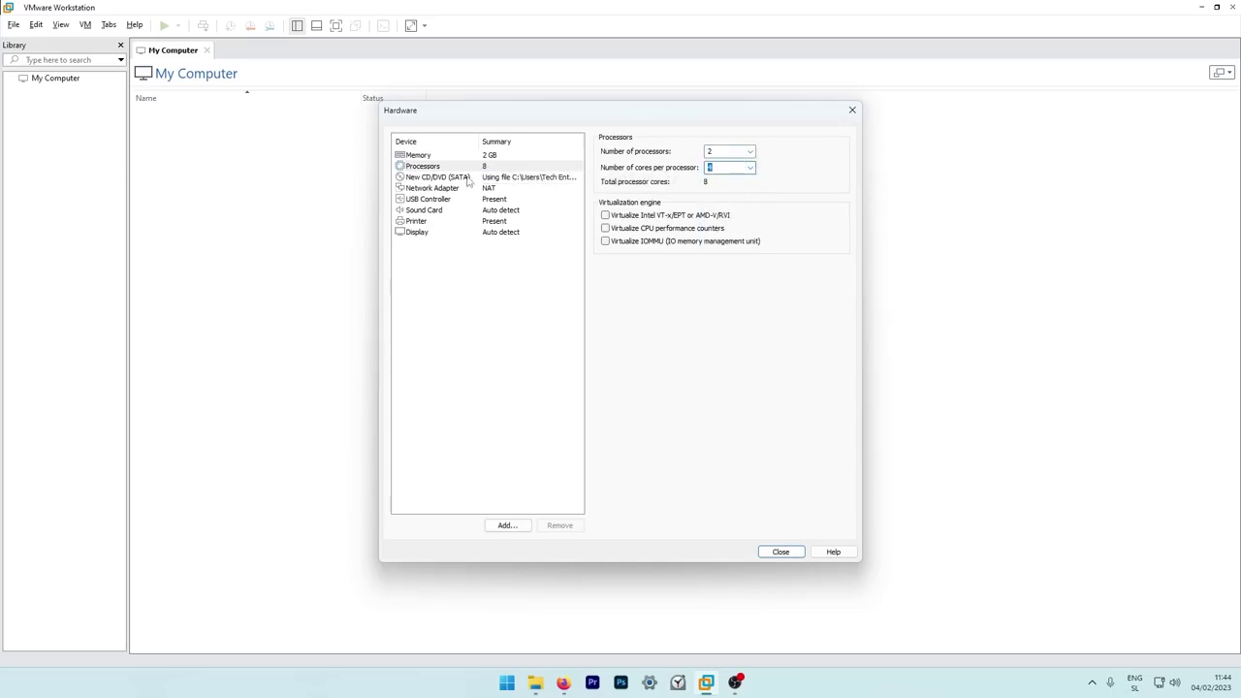
pyautogui.click(793, 554)
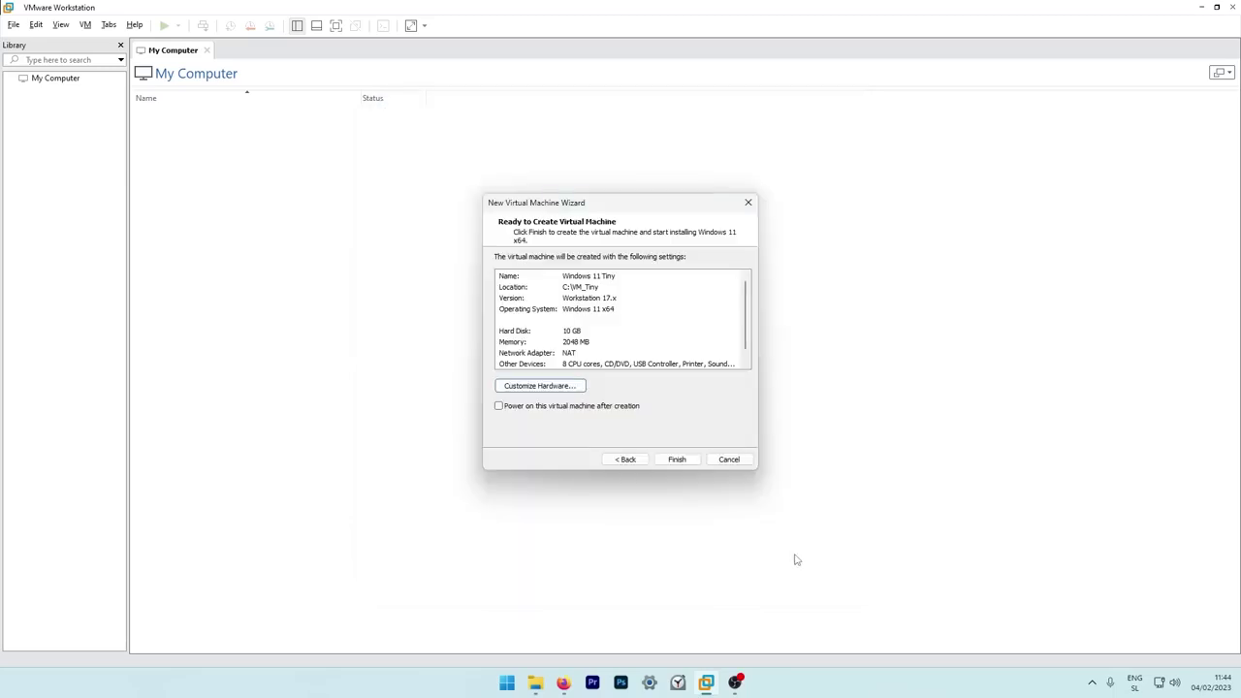
pyautogui.click(677, 460)
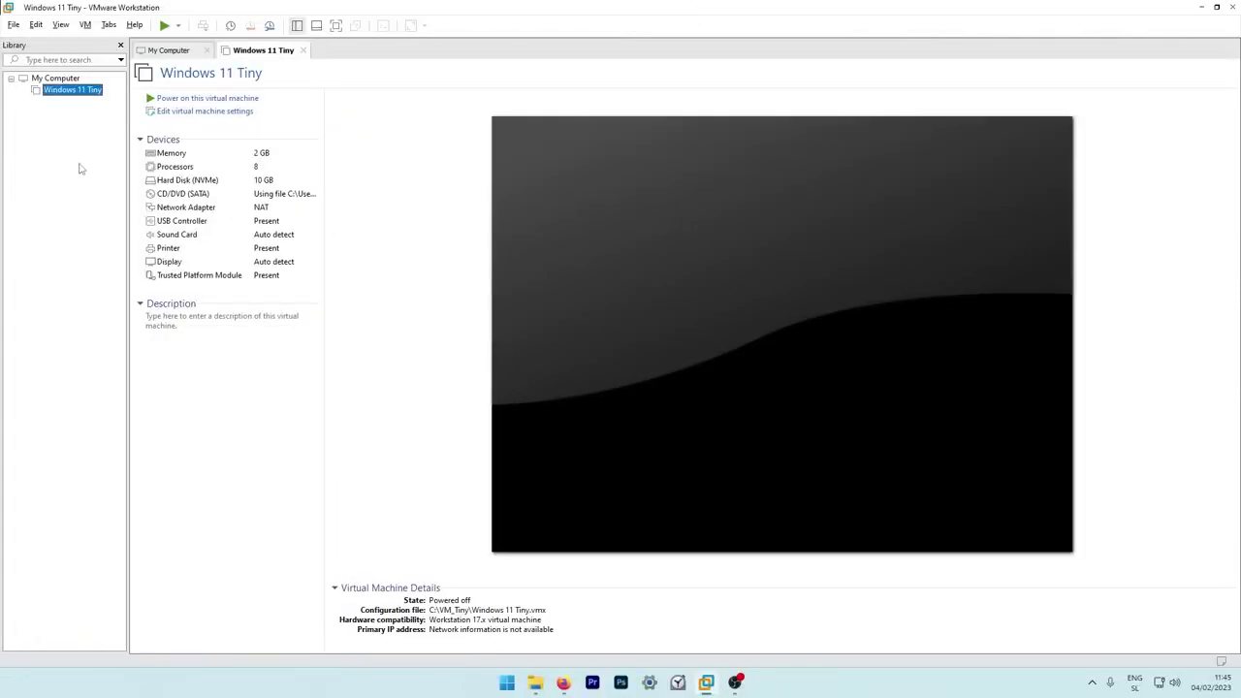
# Remove the Trusted Platform Module from the Windows 11 Tiny VM settings.
pyautogui.rightClick(87, 96)
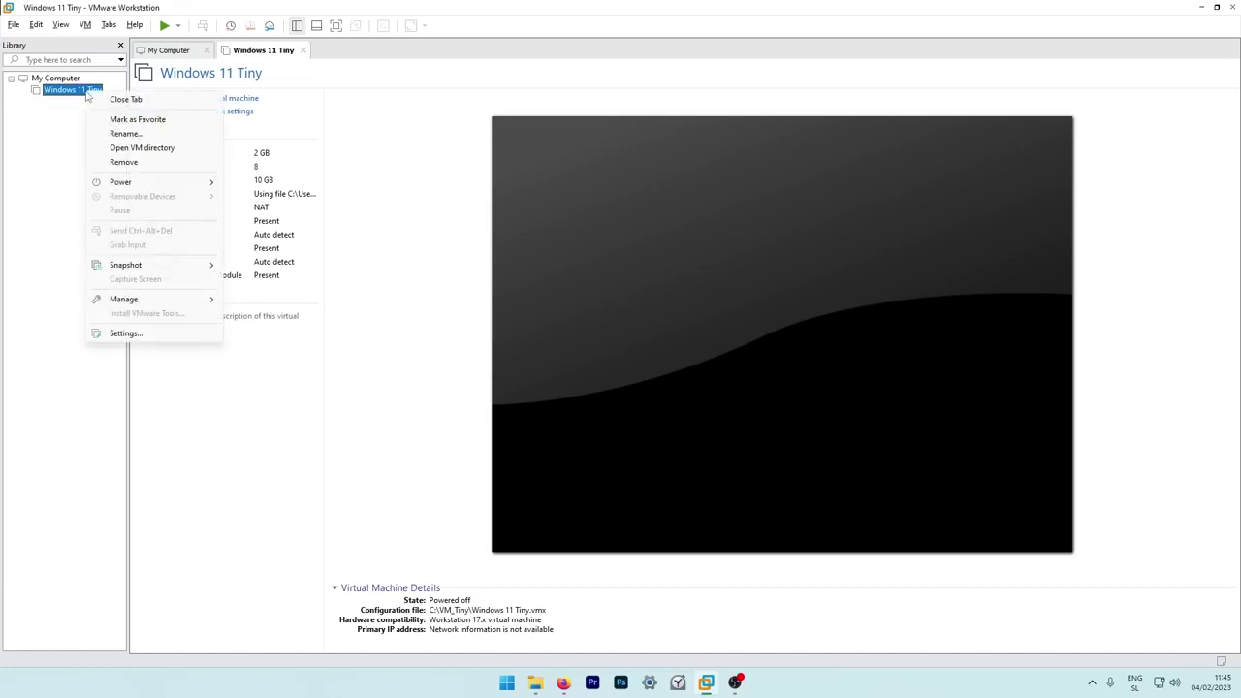
pyautogui.click(142, 335)
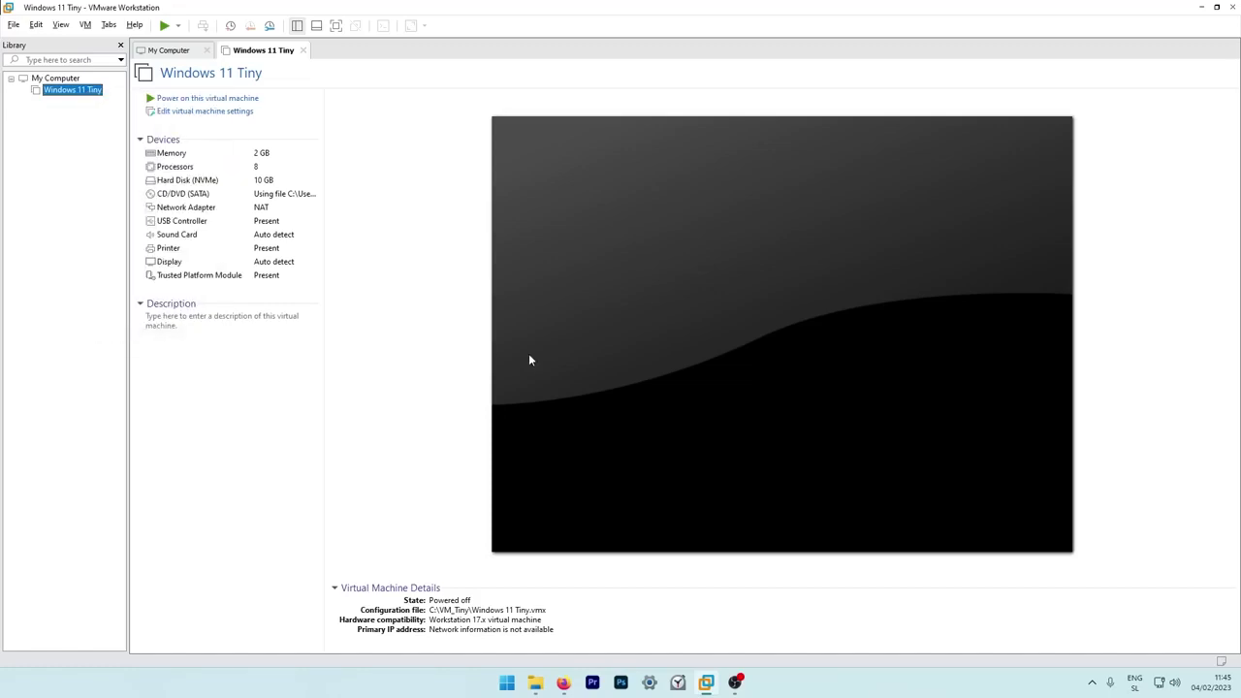
pyautogui.click(437, 261)
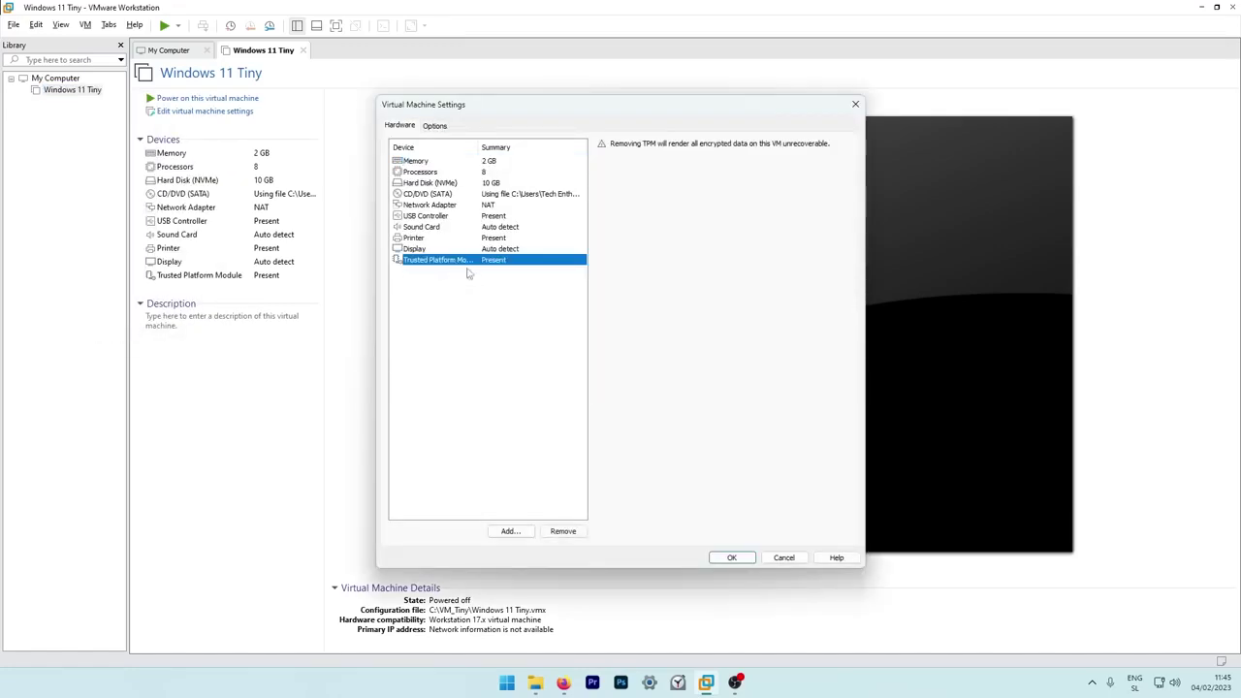
pyautogui.click(568, 531)
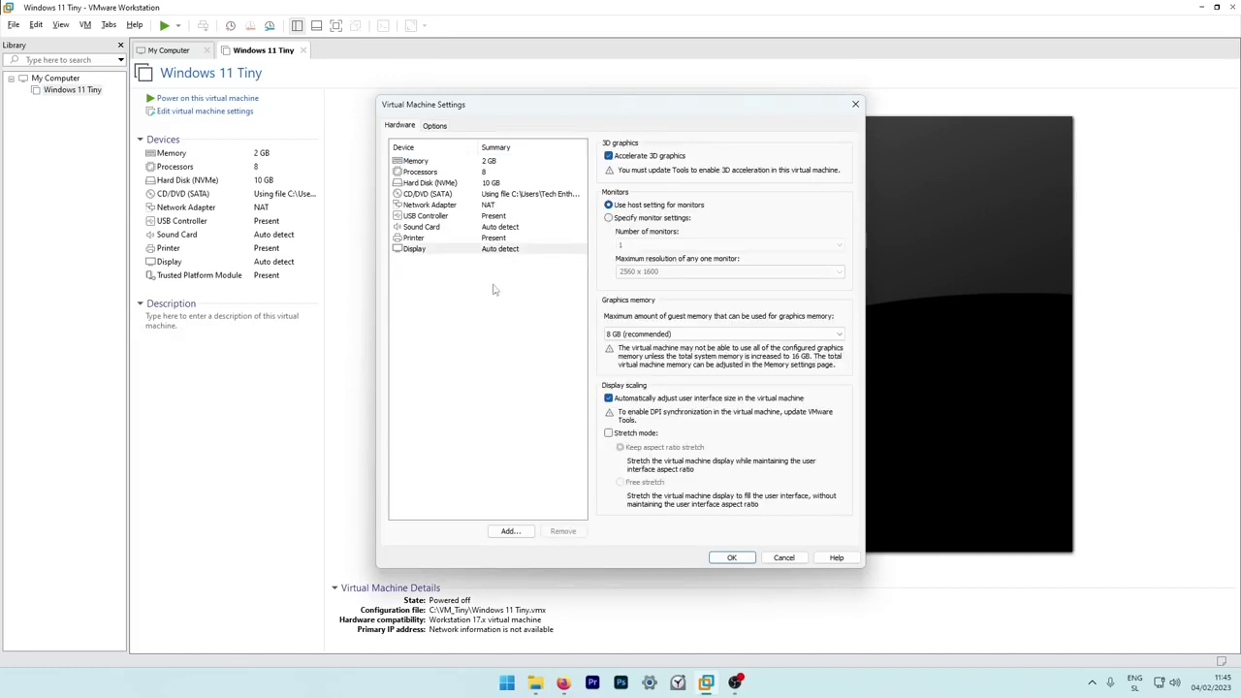
# Switch the VM firmware to BIOS, save the settings, and power it on.
pyautogui.click(436, 126)
pyautogui.click(433, 296)
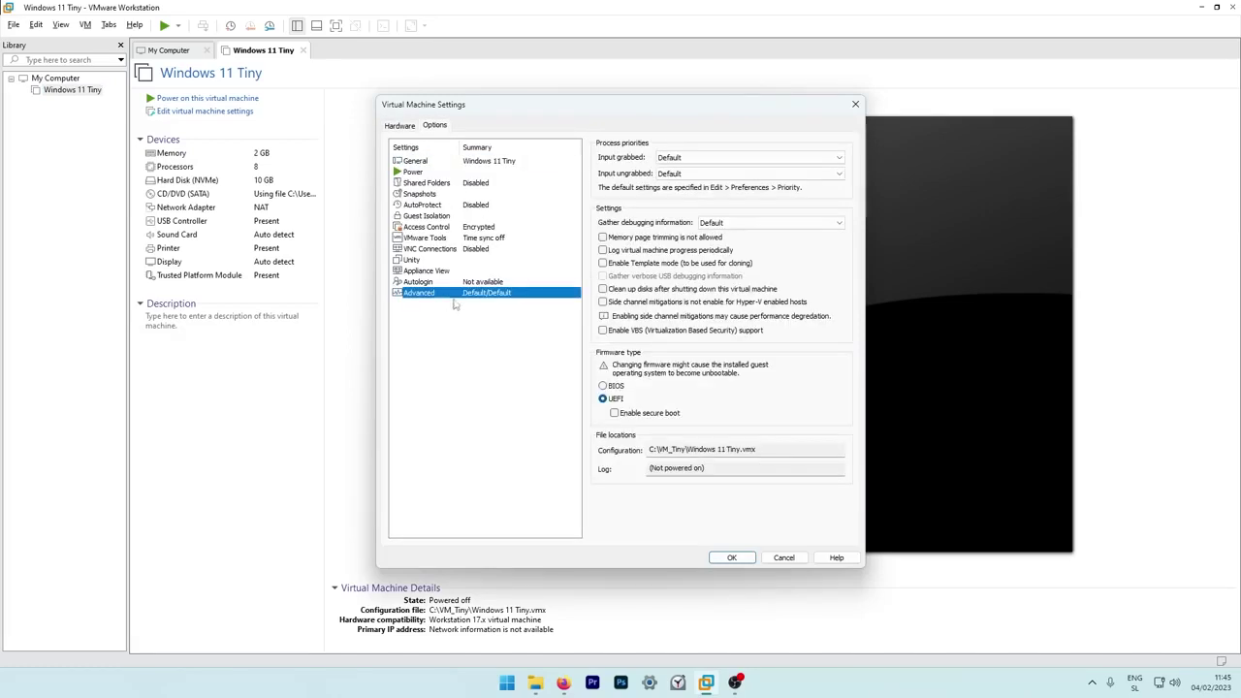
pyautogui.click(616, 387)
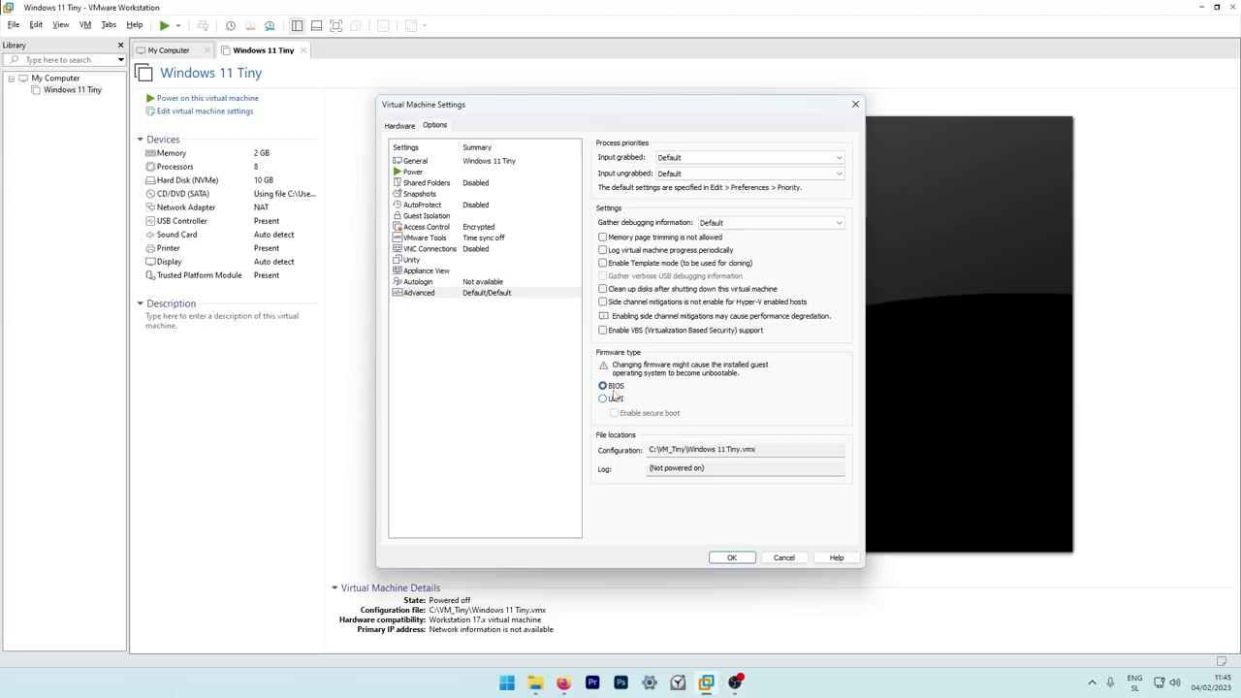
pyautogui.click(733, 557)
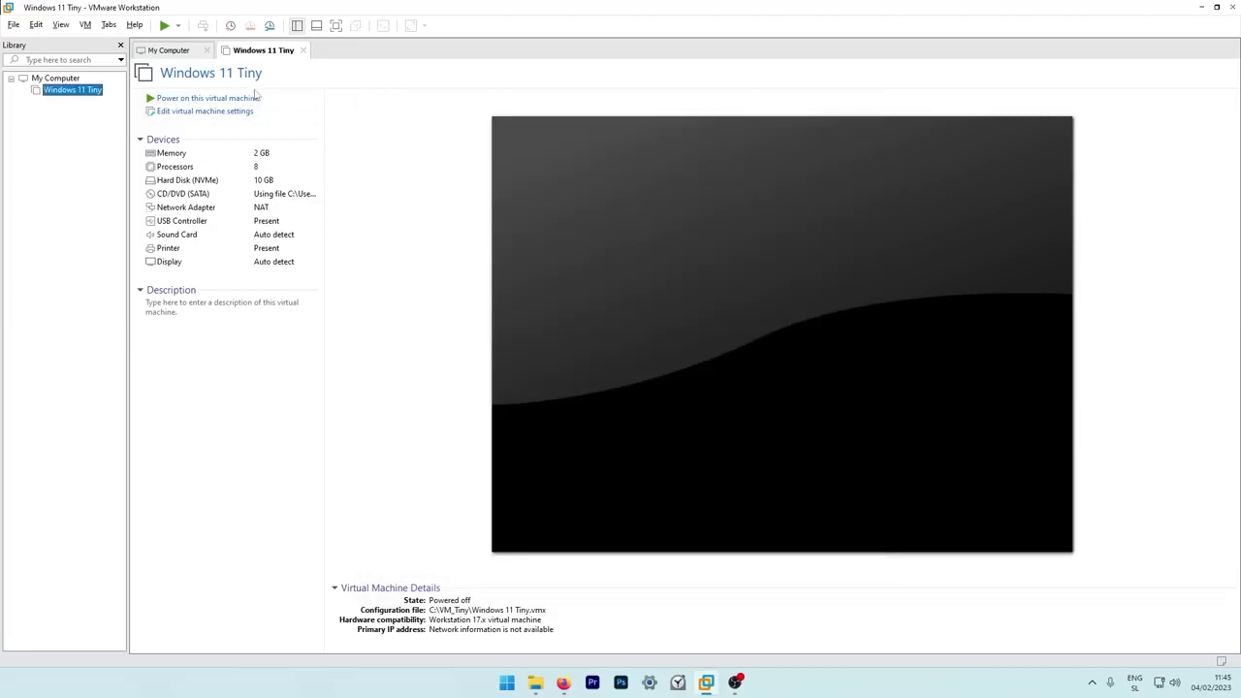
pyautogui.click(274, 100)
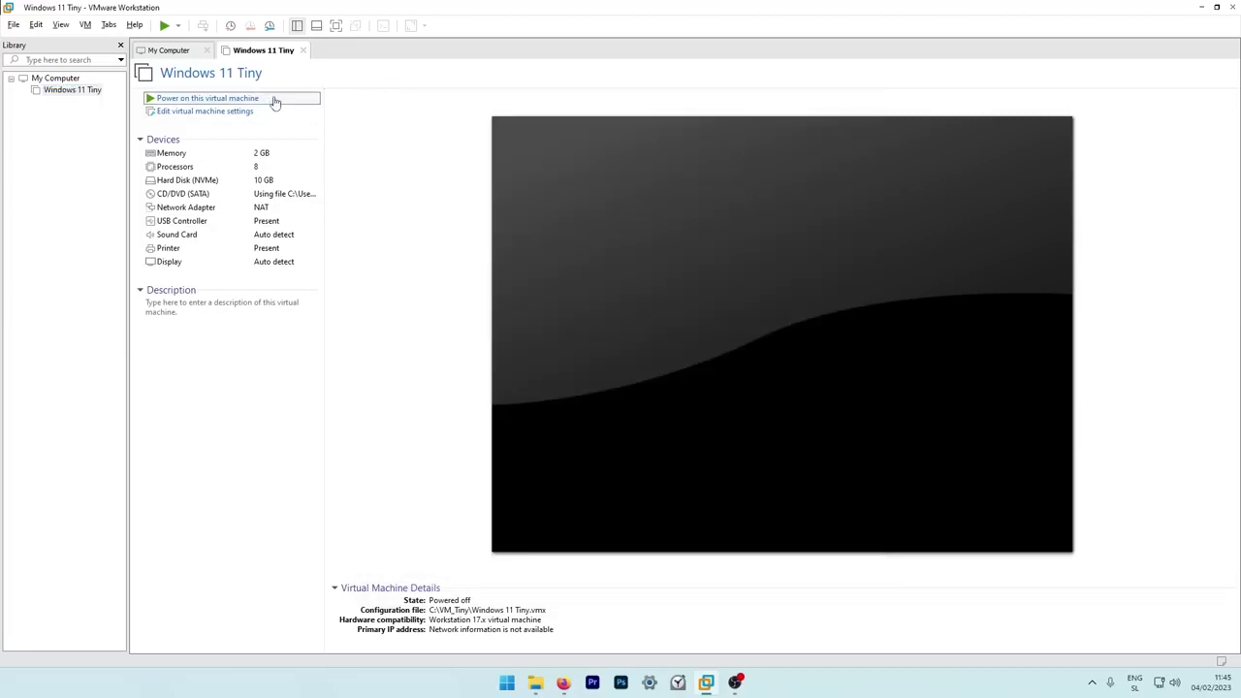
# Go full screen, keep English defaults, accept the license, and install onto unallocated Drive 0.
pyautogui.click(335, 26)
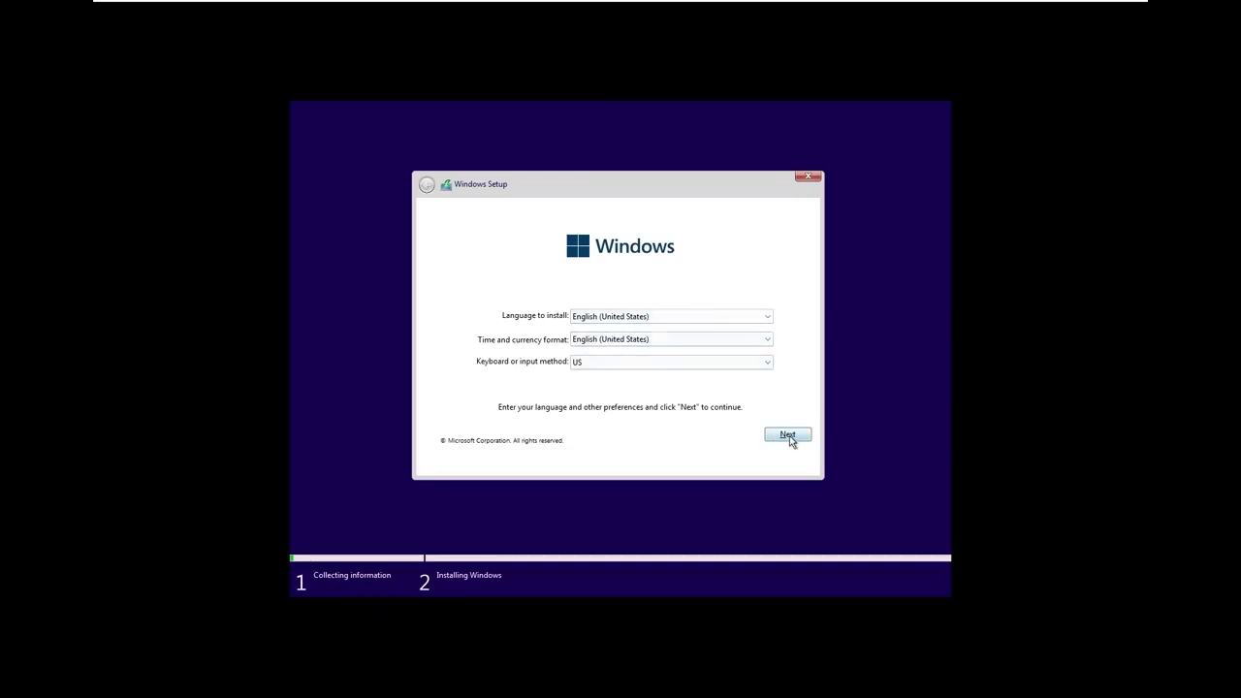
pyautogui.click(787, 434)
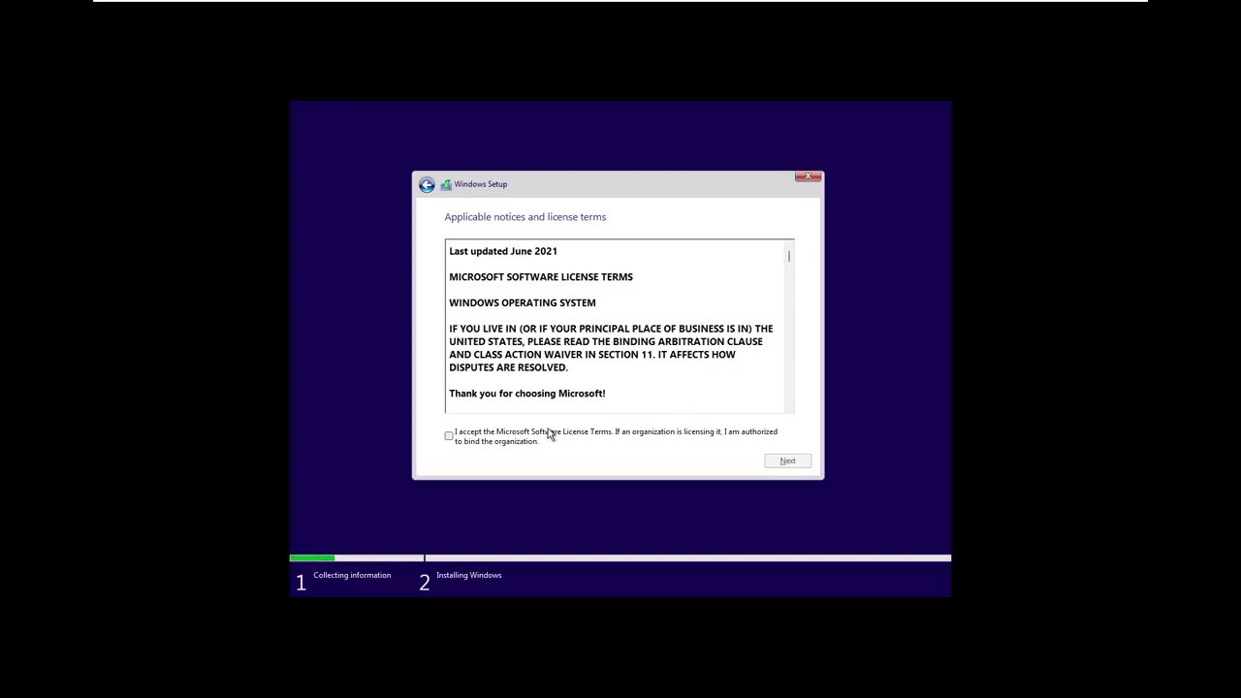
pyautogui.click(548, 434)
pyautogui.click(787, 461)
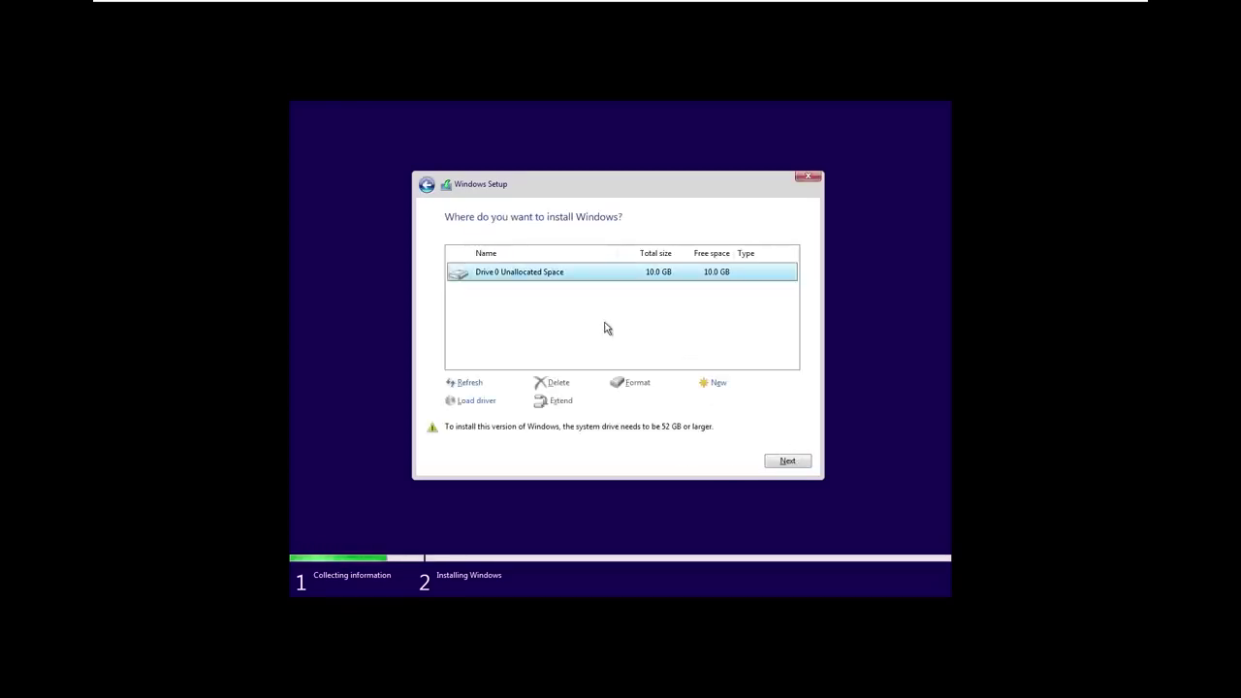
pyautogui.click(790, 463)
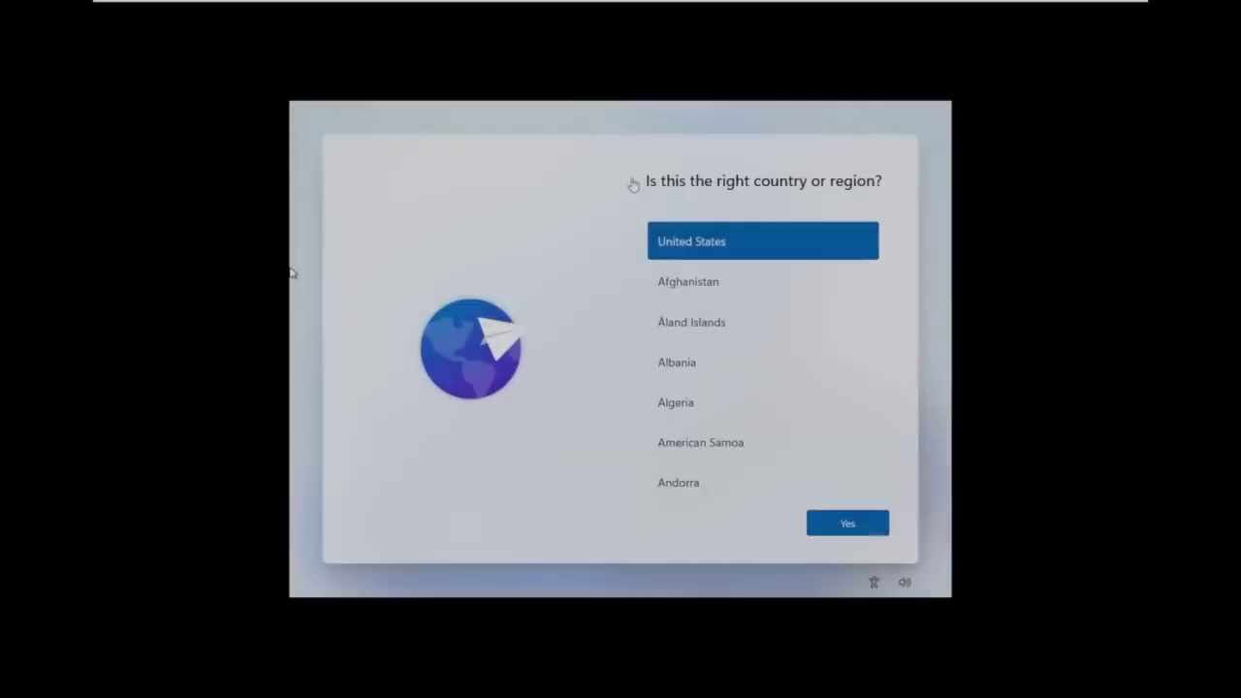
# Confirm United States as the region and enter the account user name.
pyautogui.click(622, 176)
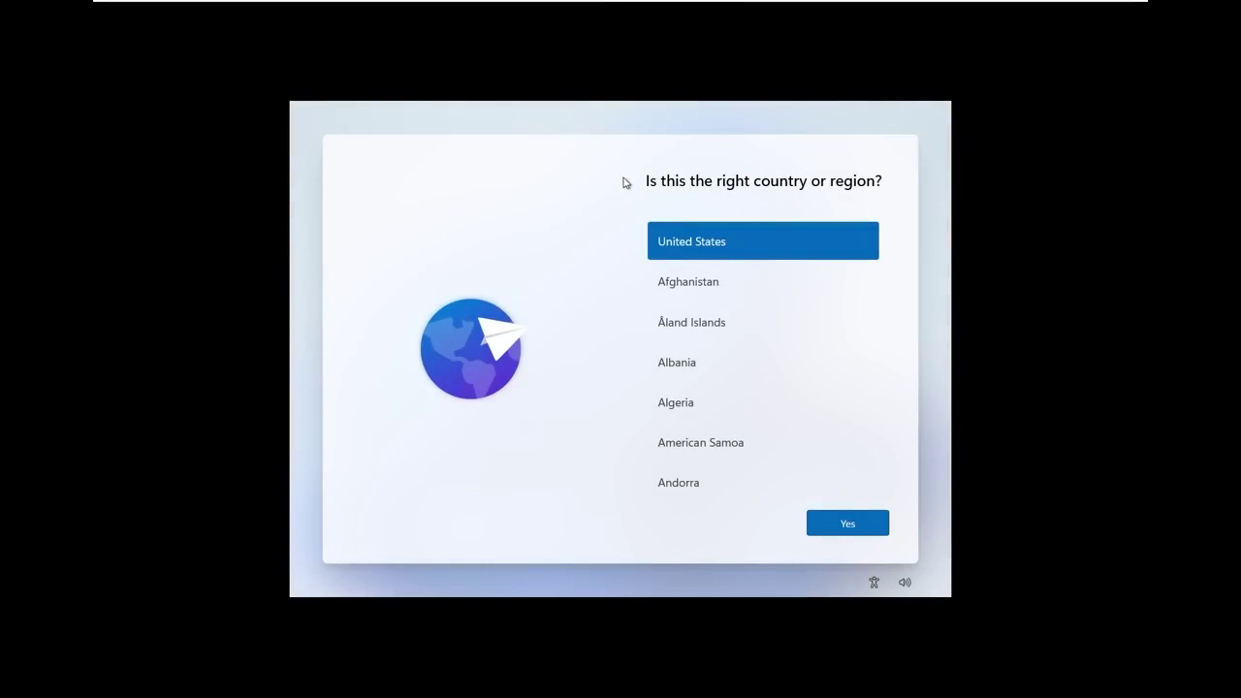
pyautogui.press('Return')
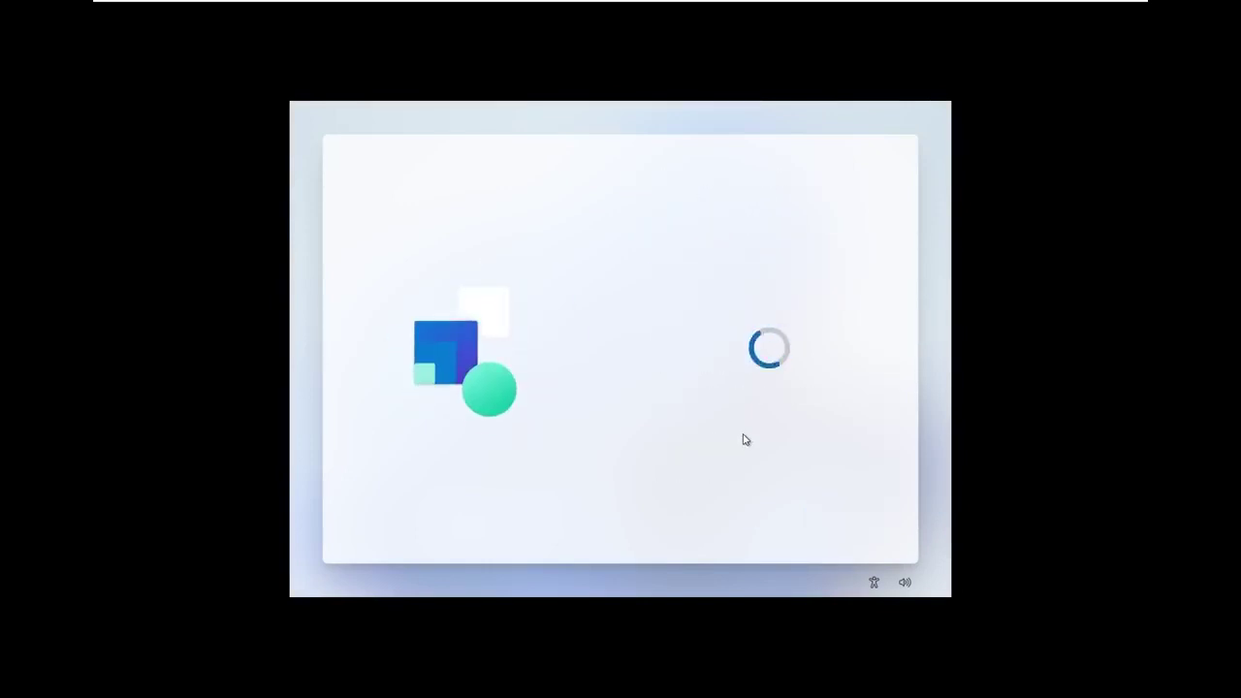
pyautogui.write('Tech Enthusias')
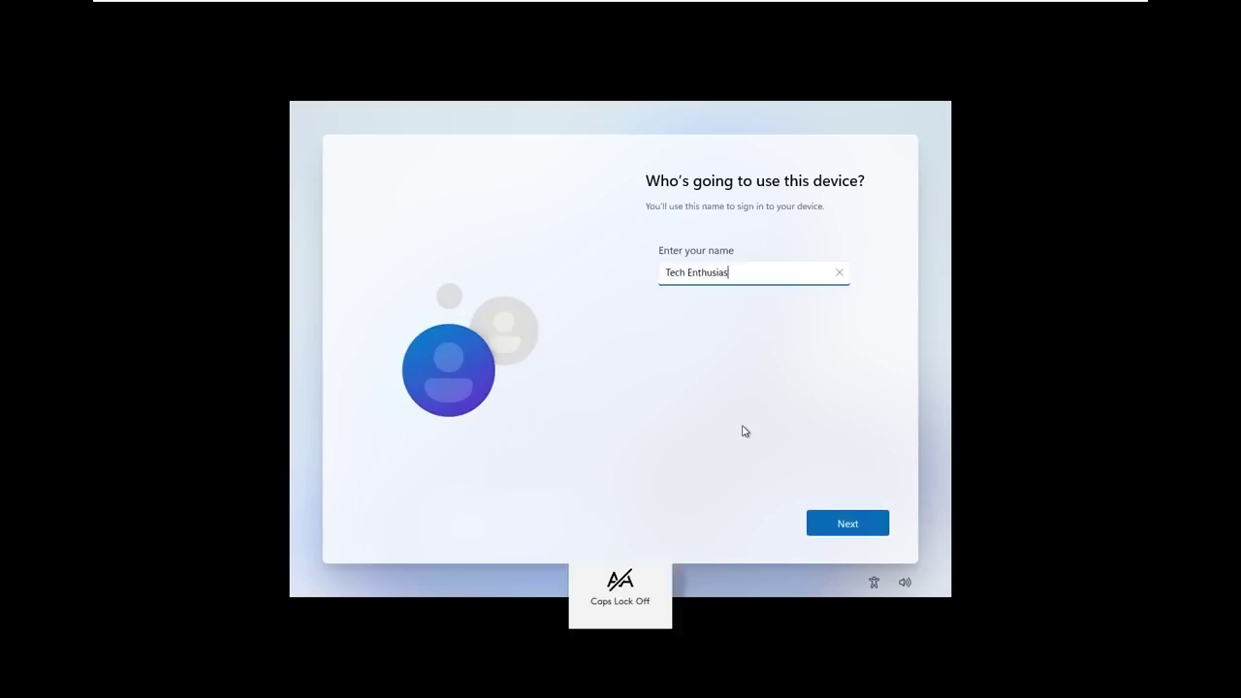
pyautogui.write('t')
pyautogui.press('Return')
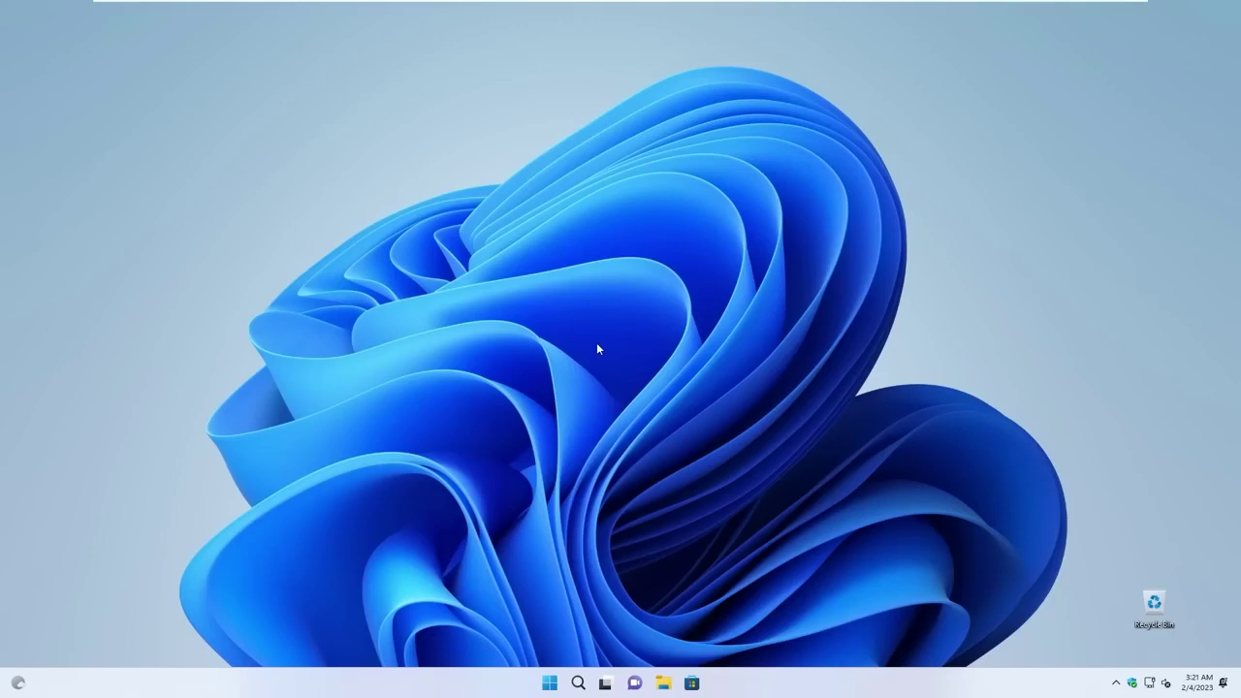
# Run winver, confirm Version 22H2 (OS Build 22621.525), and close About Windows.
pyautogui.press('super')
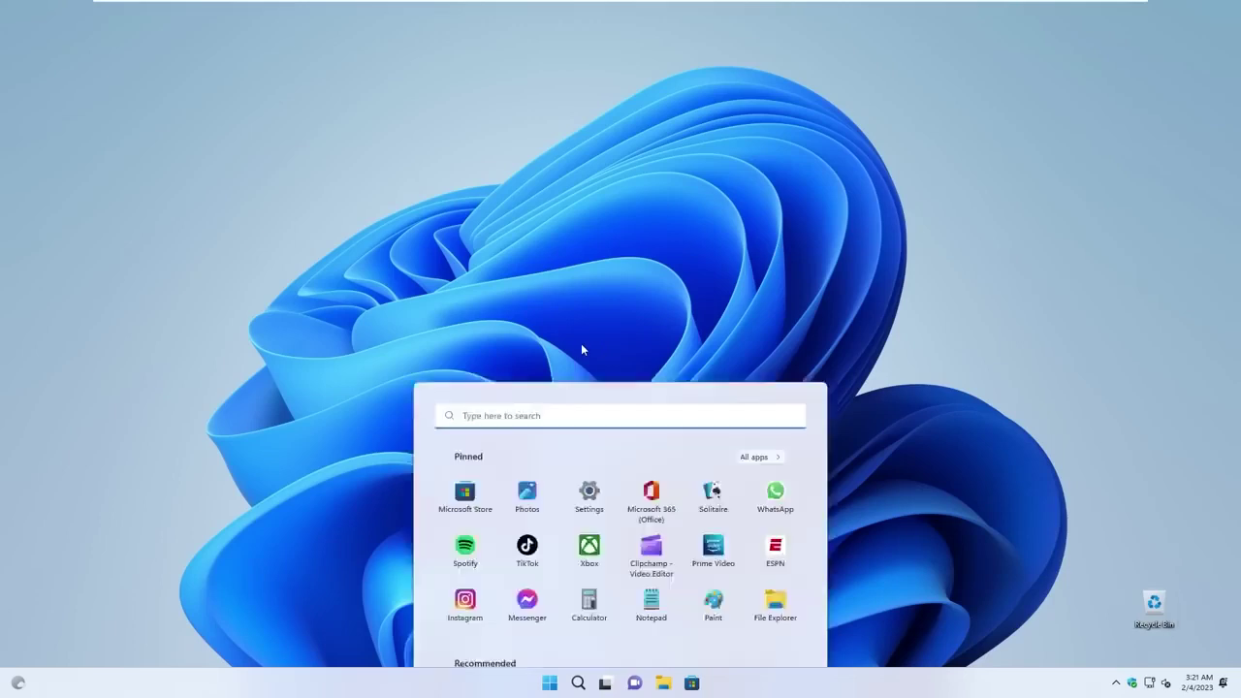
pyautogui.write('winver')
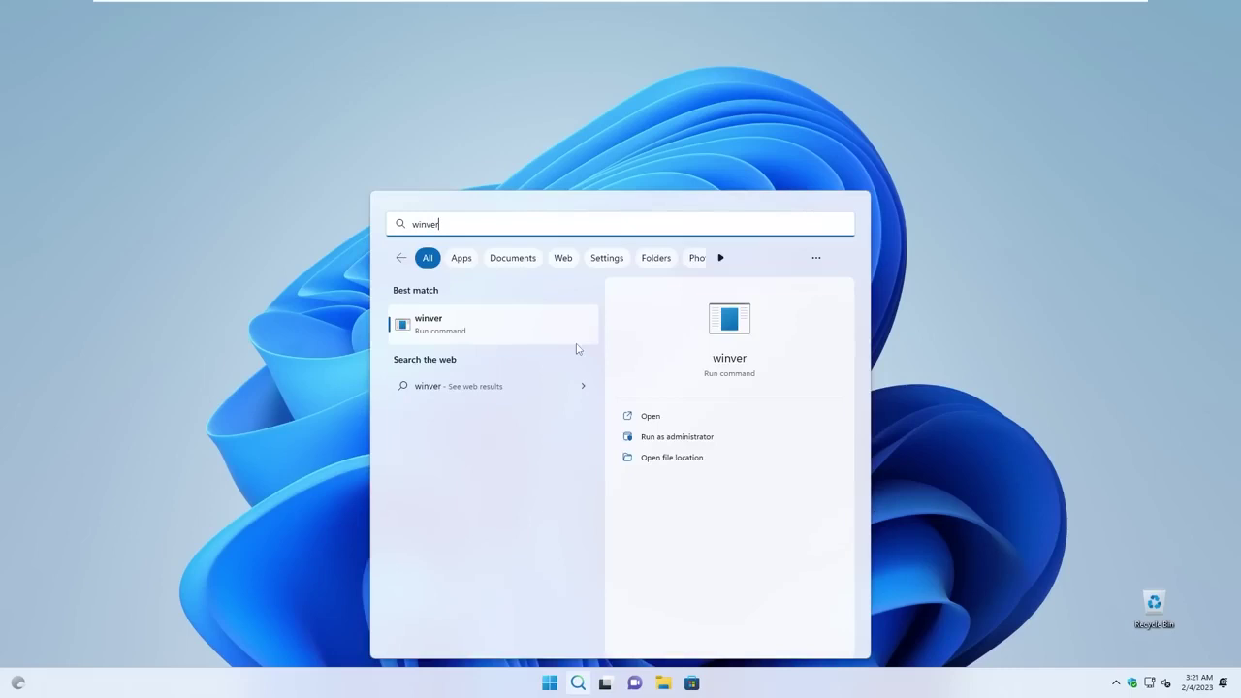
pyautogui.press('Return')
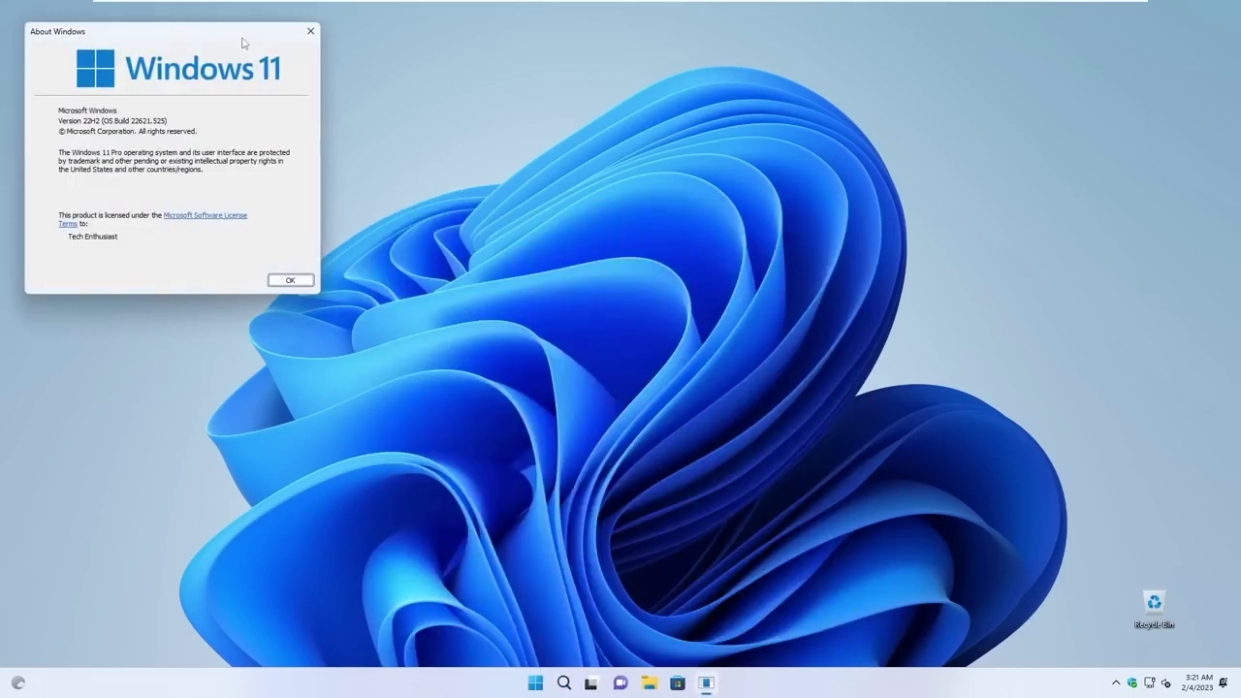
pyautogui.moveTo(243, 39); pyautogui.dragTo(709, 201)
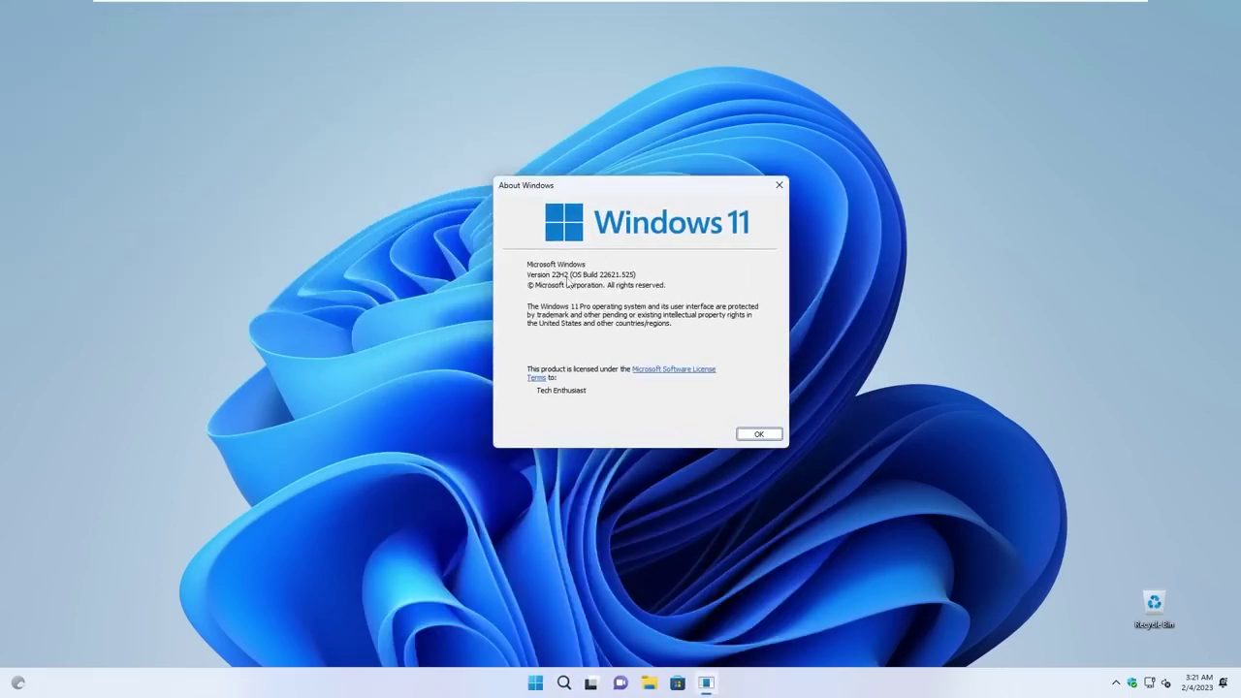
pyautogui.click(759, 433)
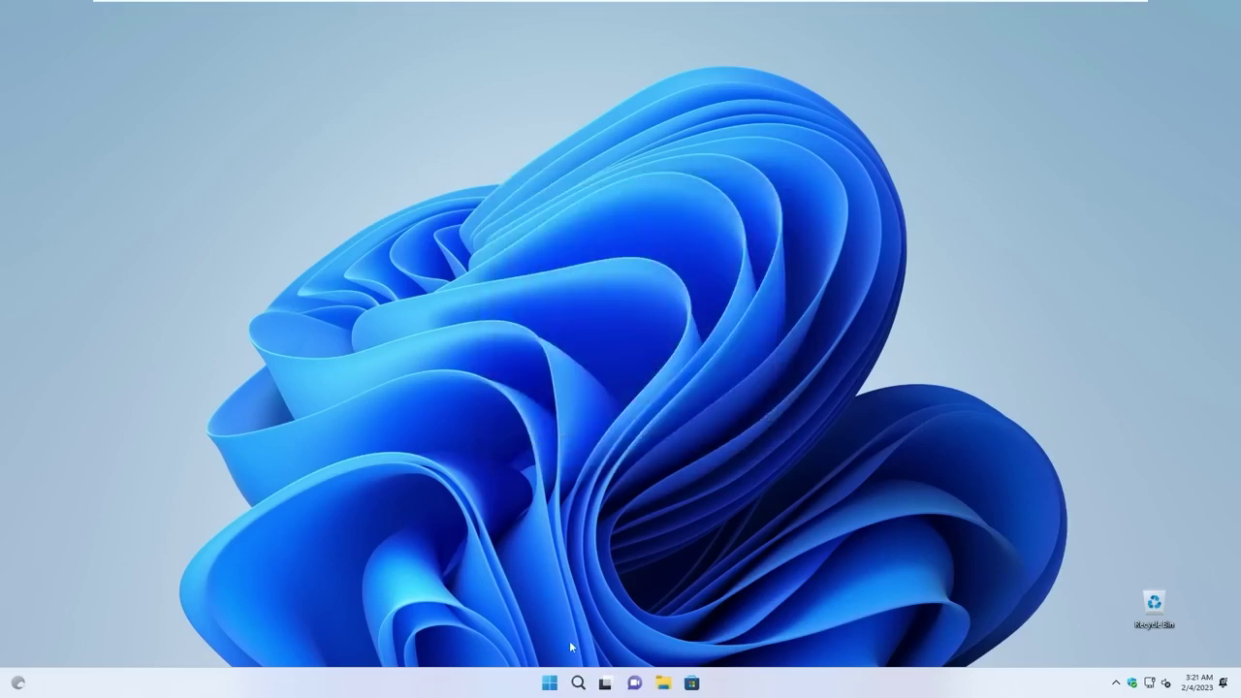
pyautogui.click(550, 682)
# Review pending updates on Settings' Windows Update page, then open This PC in File Explorer.
pyautogui.click(589, 308)
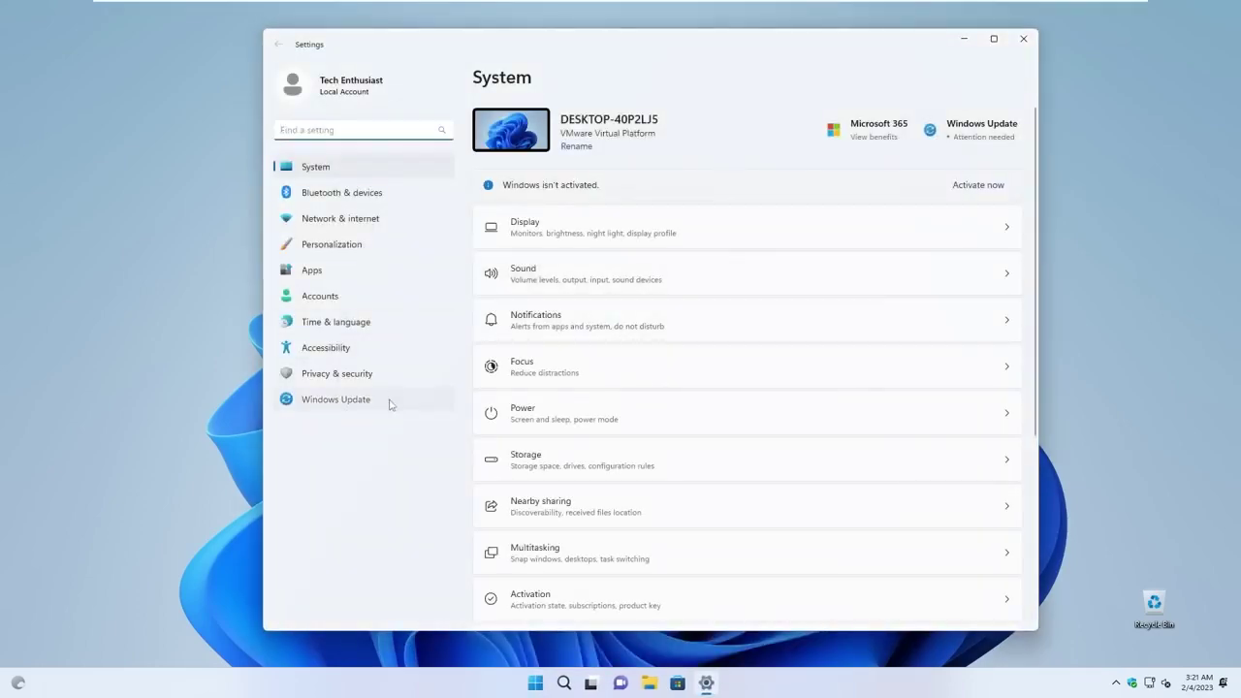
pyautogui.click(391, 403)
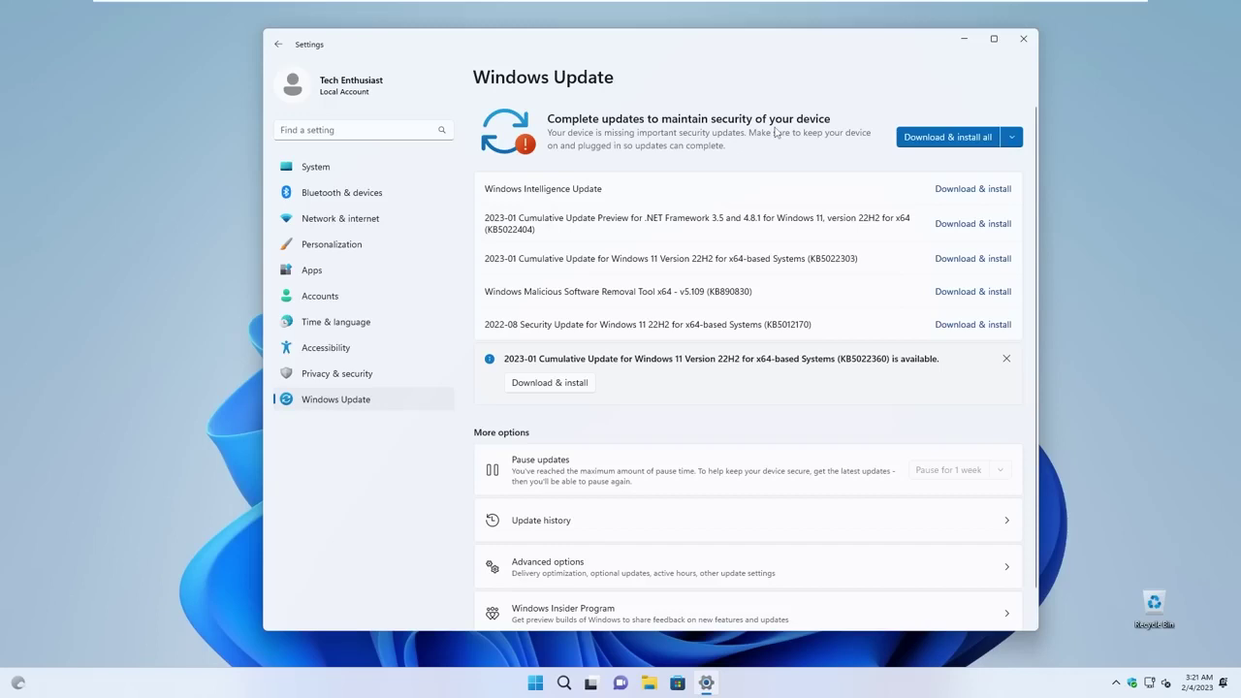
pyautogui.scroll(-2, 1043, 145)
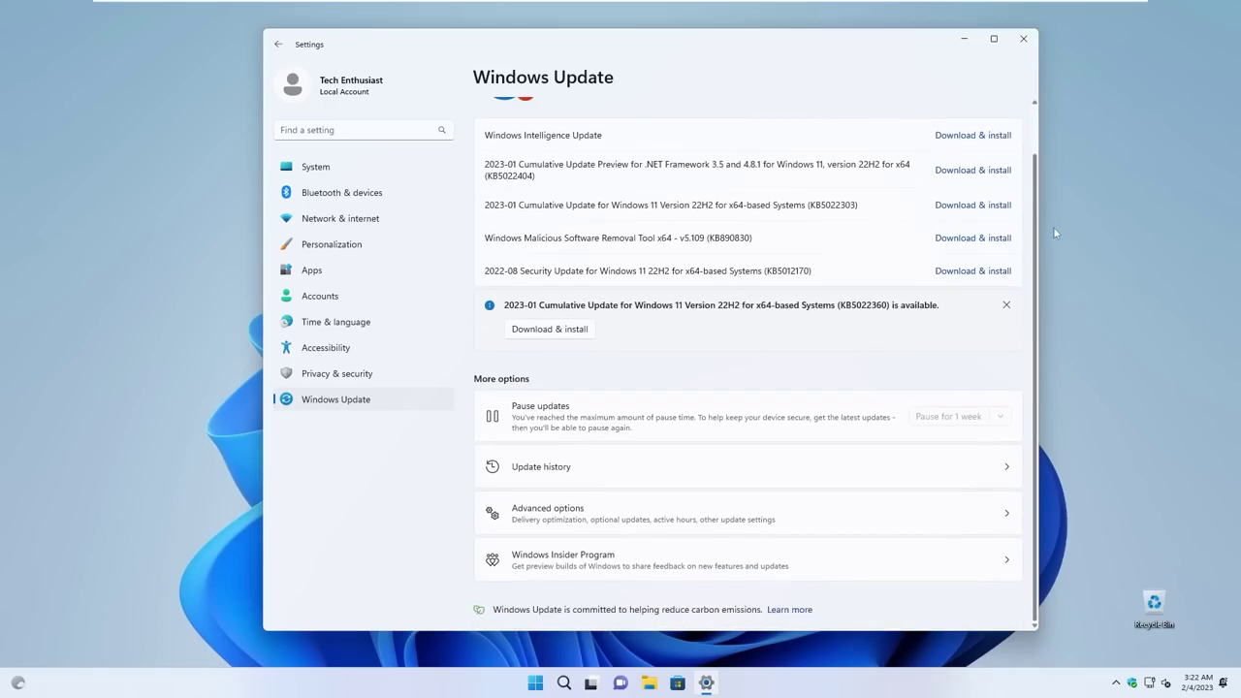
pyautogui.scroll(2, 1054, 228)
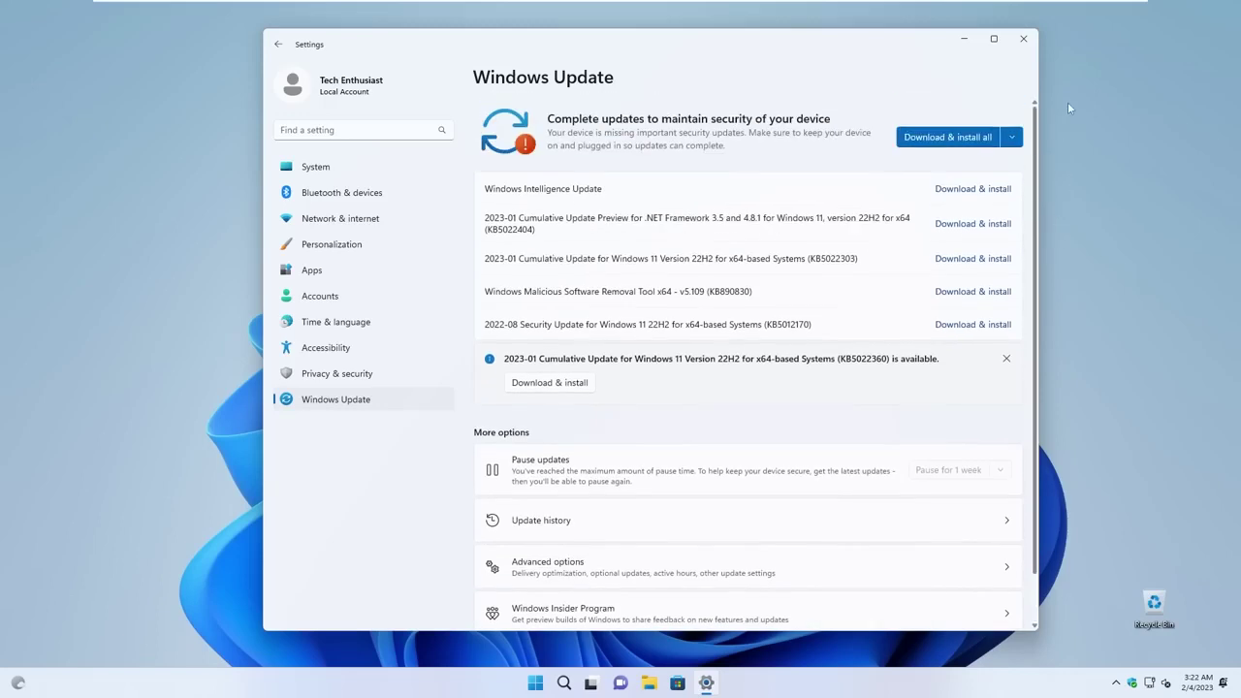
pyautogui.click(651, 683)
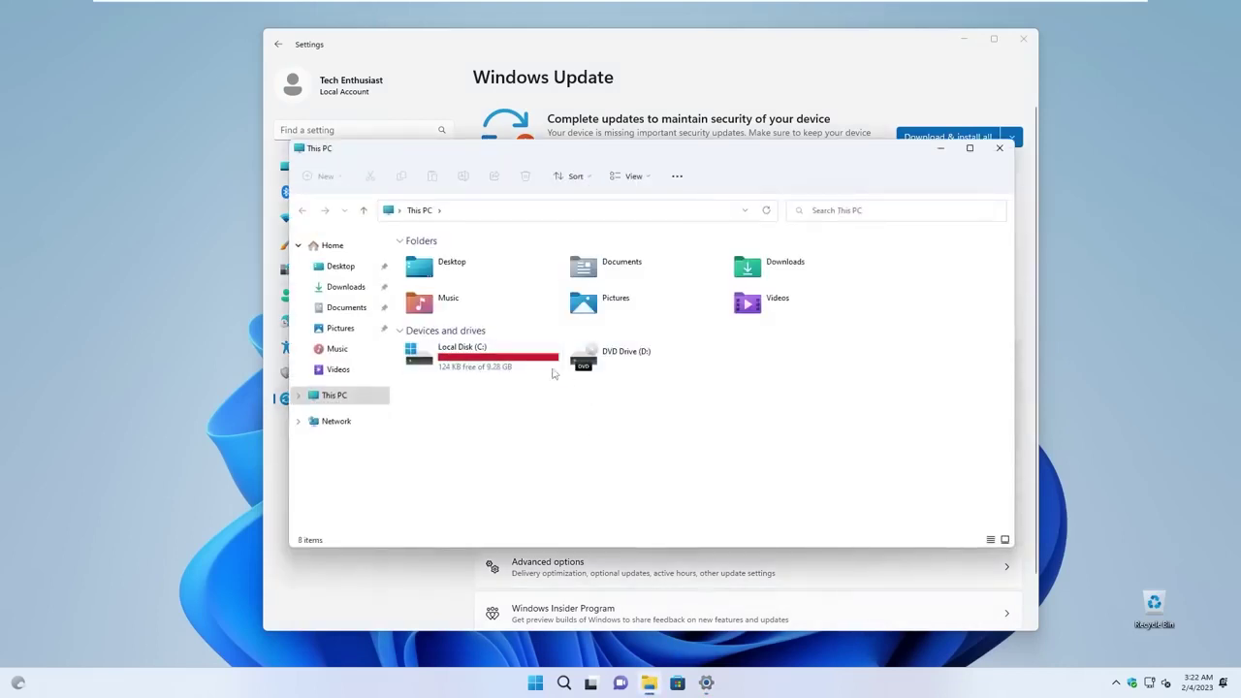
# Open Local Disk (C:), select its four folders, then close File Explorer and minimize Settings.
pyautogui.moveTo(555, 365)
pyautogui.doubleClick(540, 366)
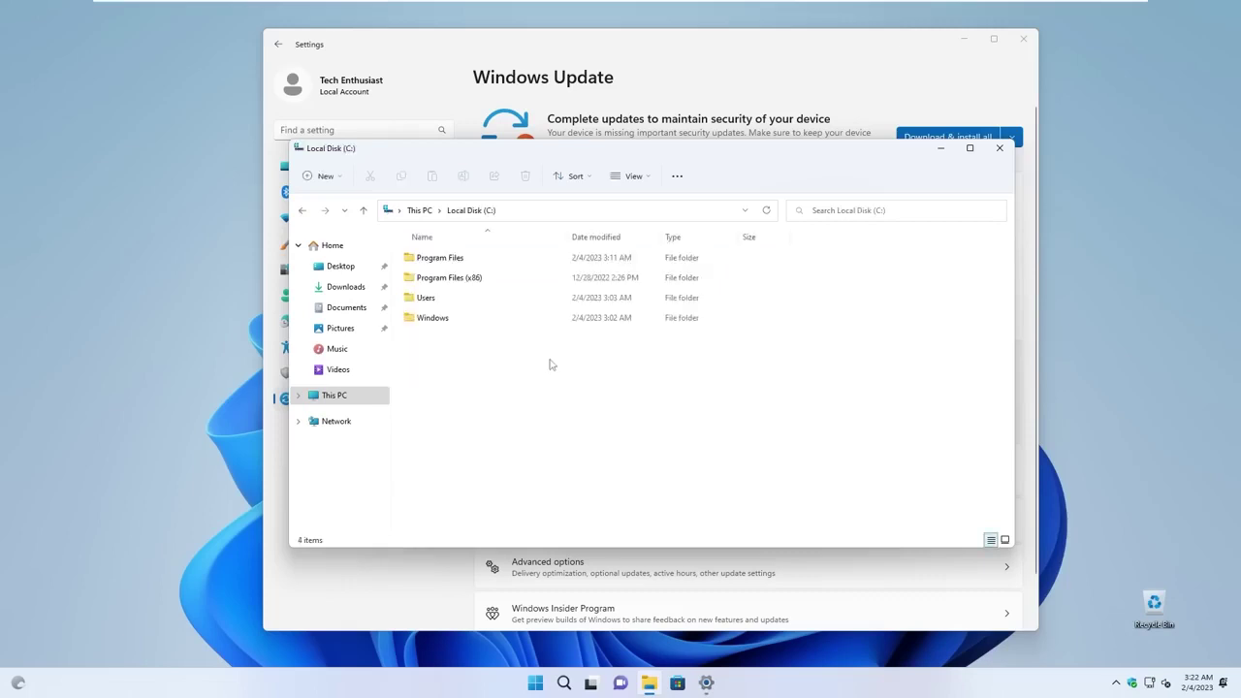
pyautogui.moveTo(530, 397); pyautogui.dragTo(506, 225)
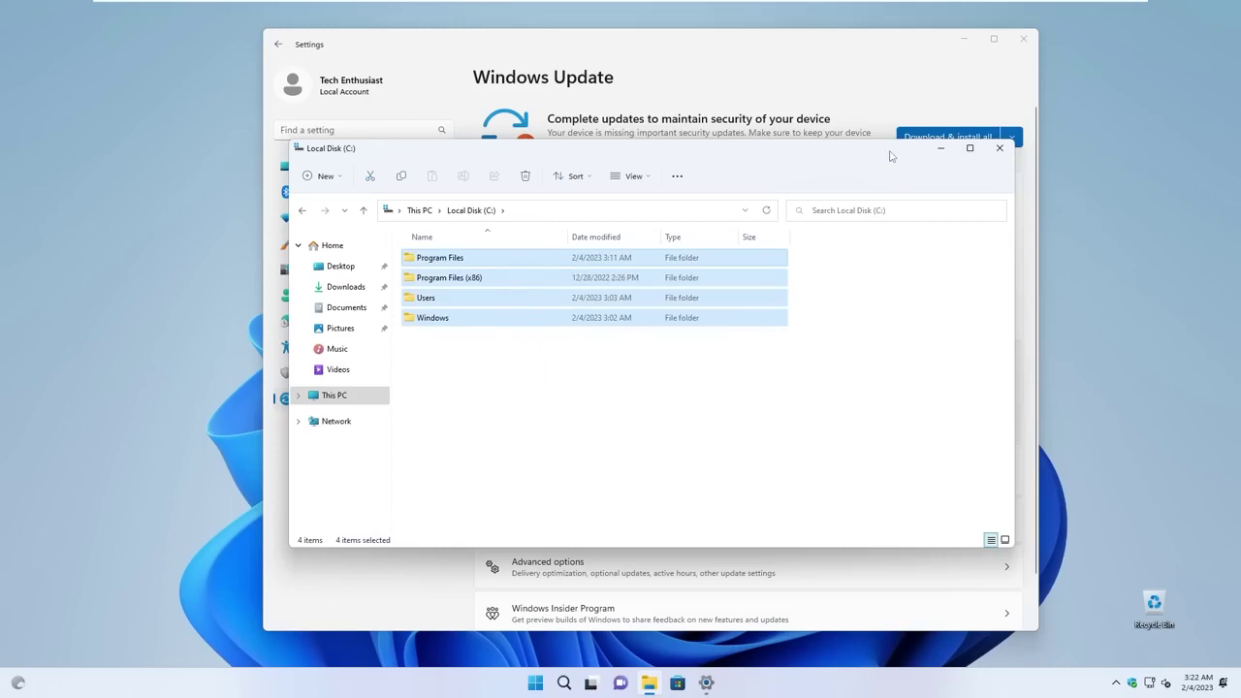
pyautogui.click(1000, 149)
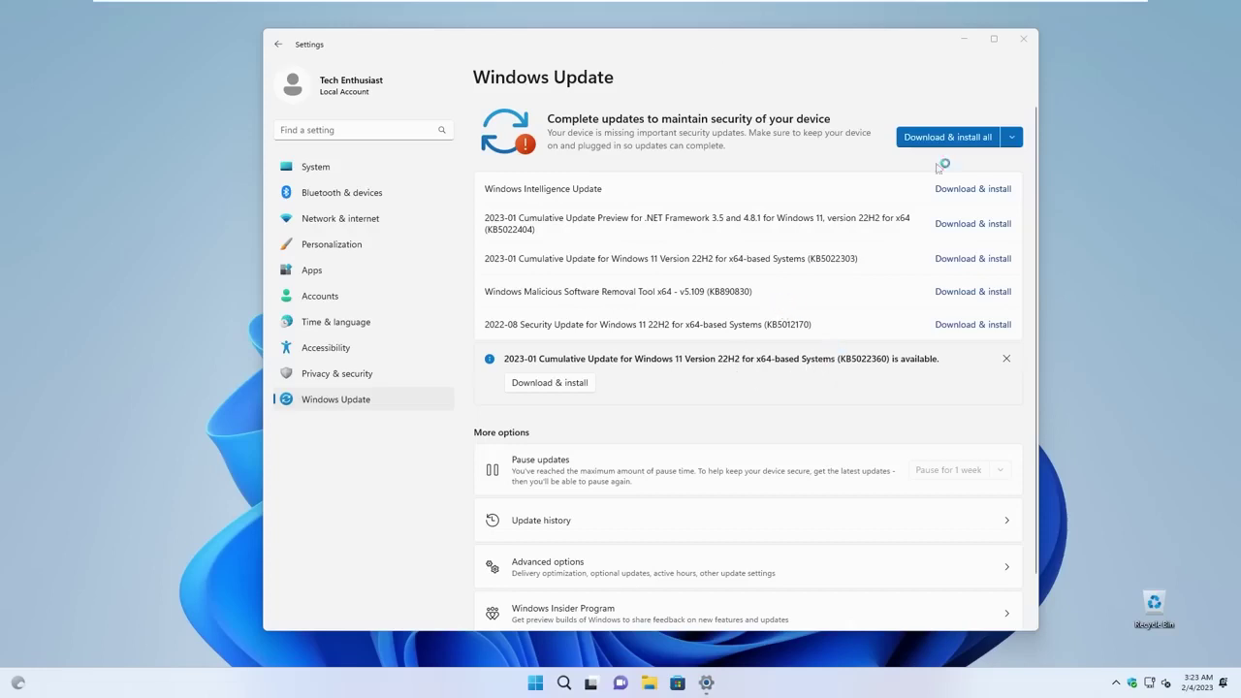
pyautogui.click(964, 39)
# Launch Task Manager from the Start right-click menu and scroll through its Processes list.
pyautogui.rightClick(537, 684)
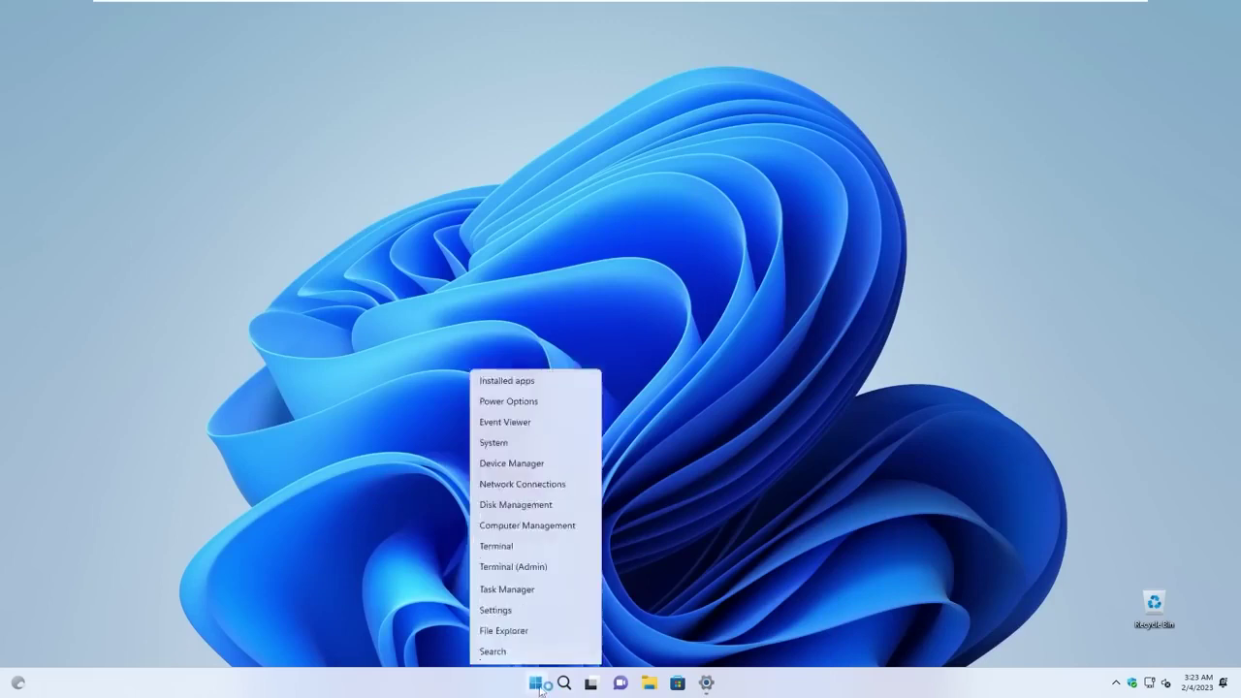
pyautogui.click(506, 589)
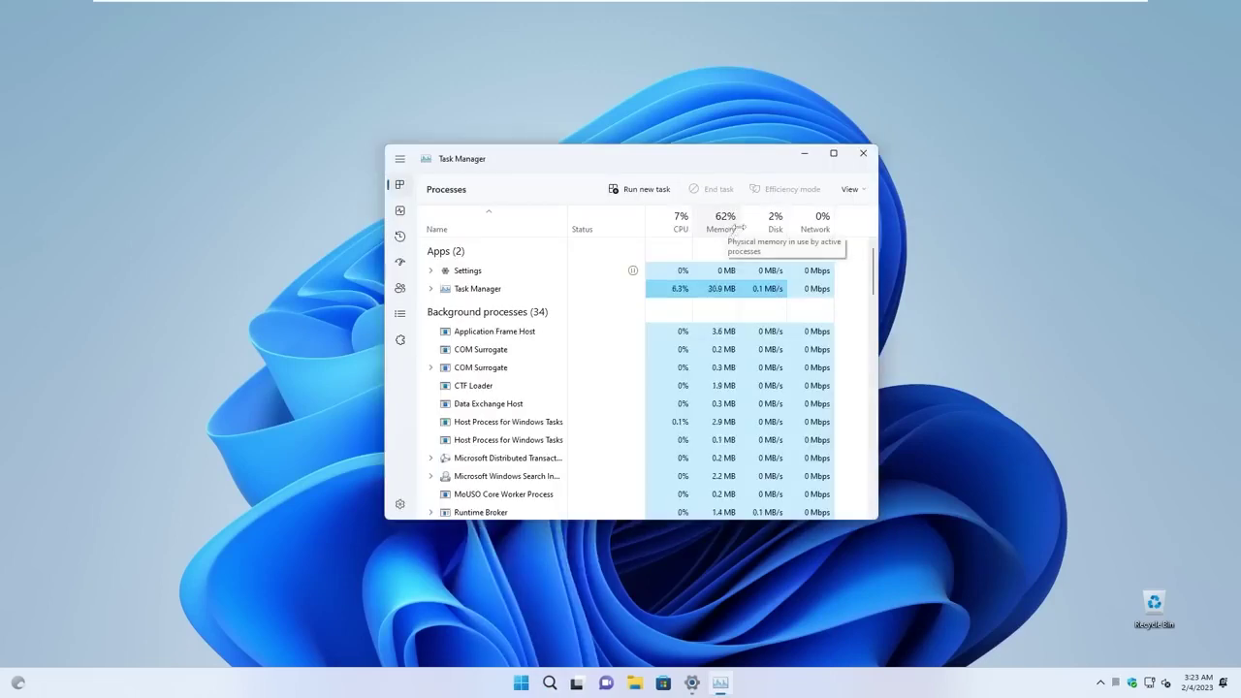
pyautogui.scroll(-8, 766, 392)
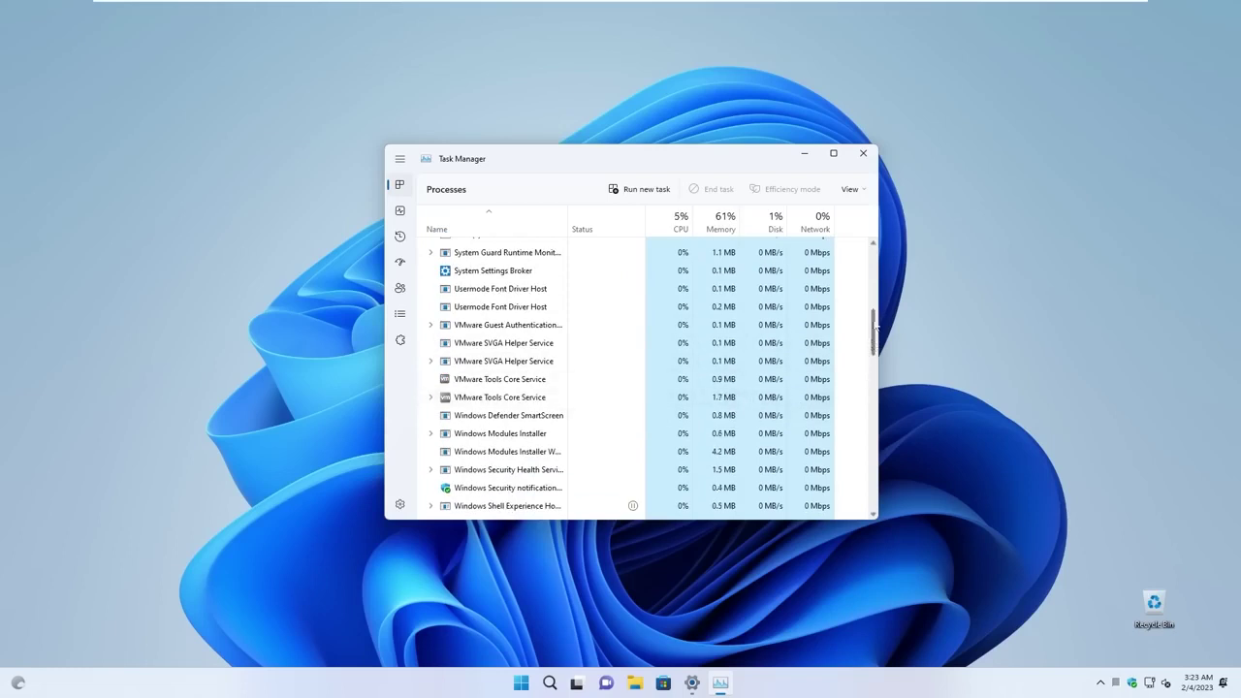
pyautogui.moveTo(874, 334); pyautogui.dragTo(874, 259)
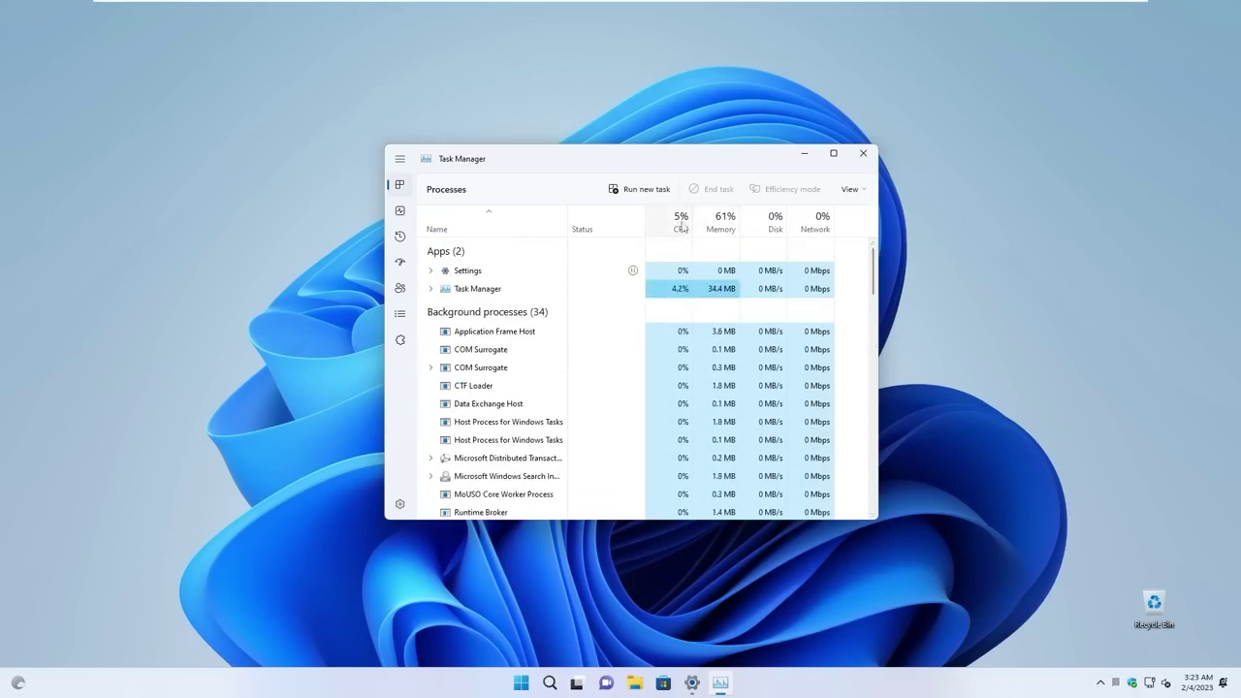
pyautogui.scroll(-8, 749, 312)
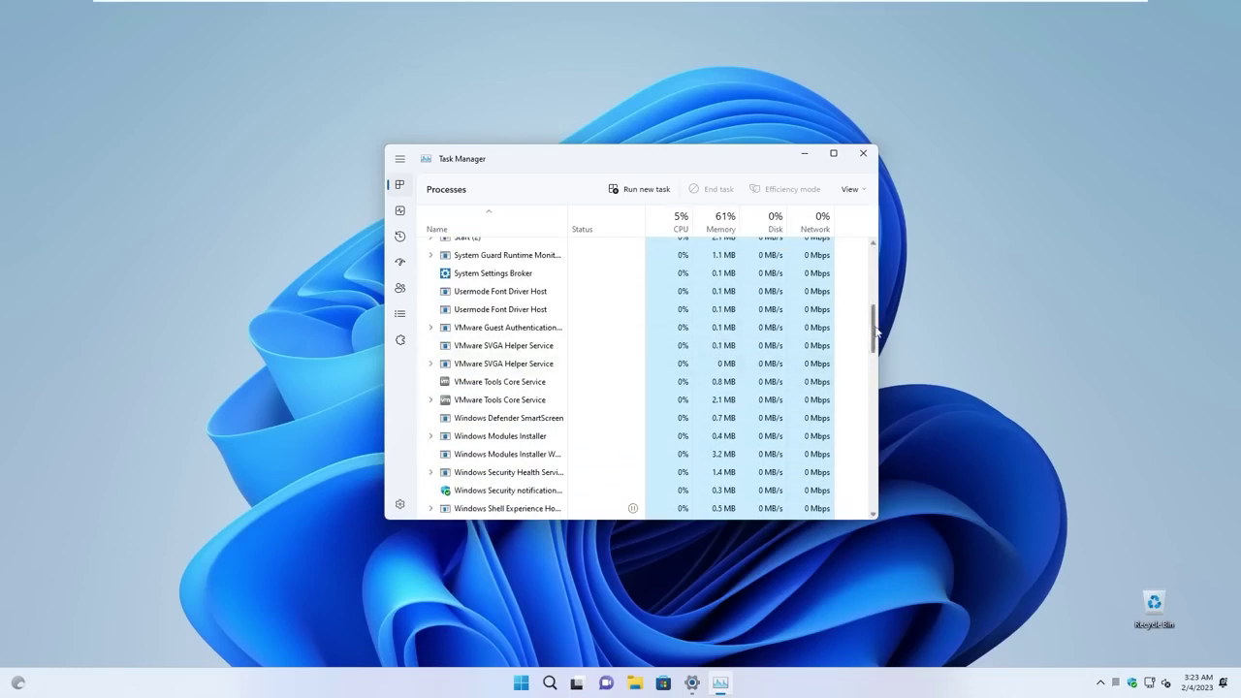
pyautogui.moveTo(876, 332); pyautogui.dragTo(876, 261)
pyautogui.click(693, 681)
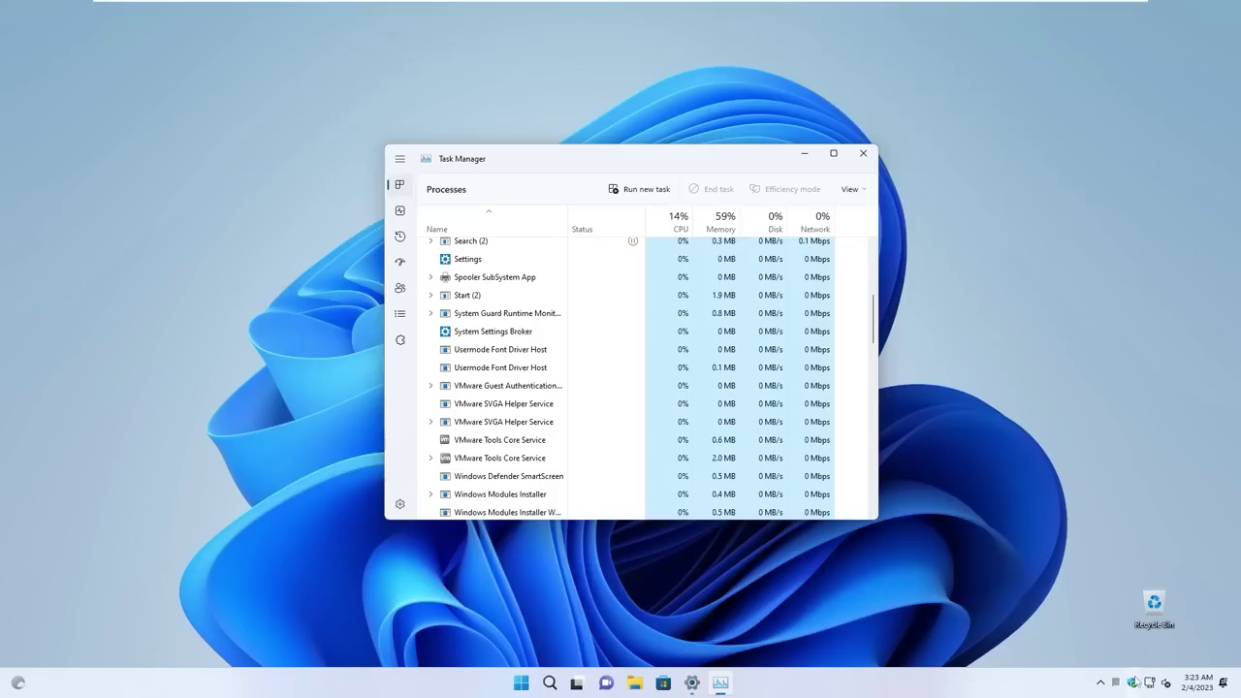
pyautogui.click(1132, 682)
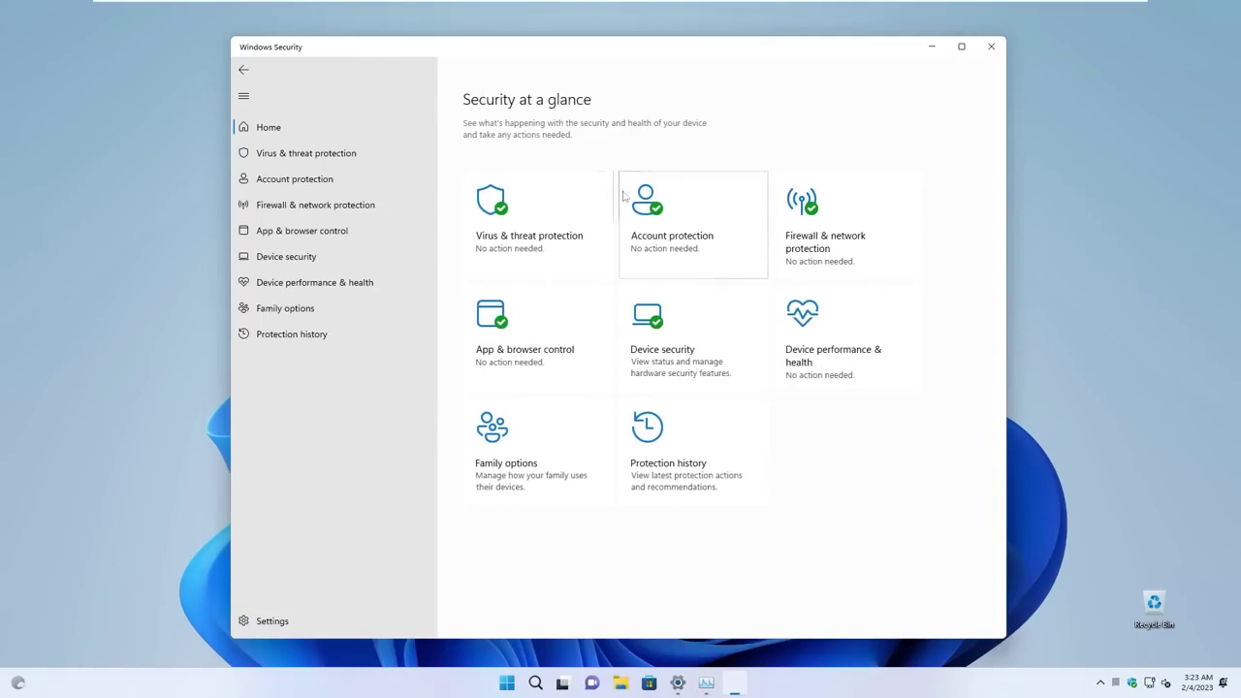
pyautogui.click(375, 257)
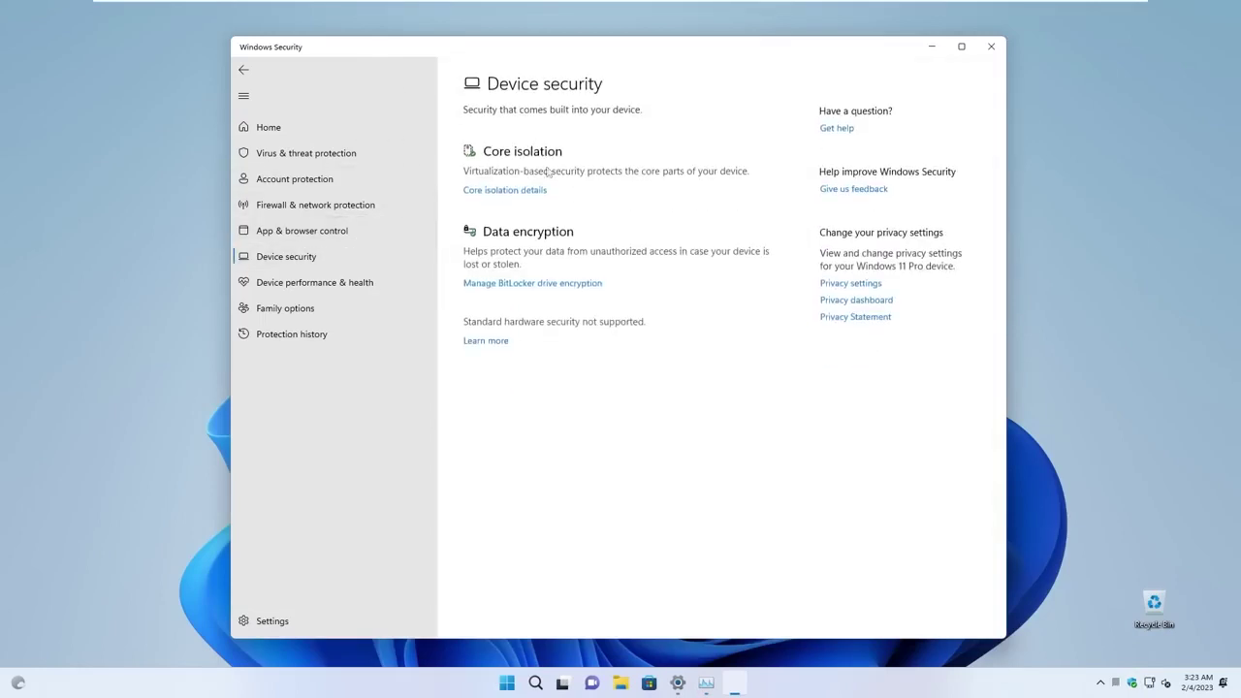
pyautogui.click(511, 191)
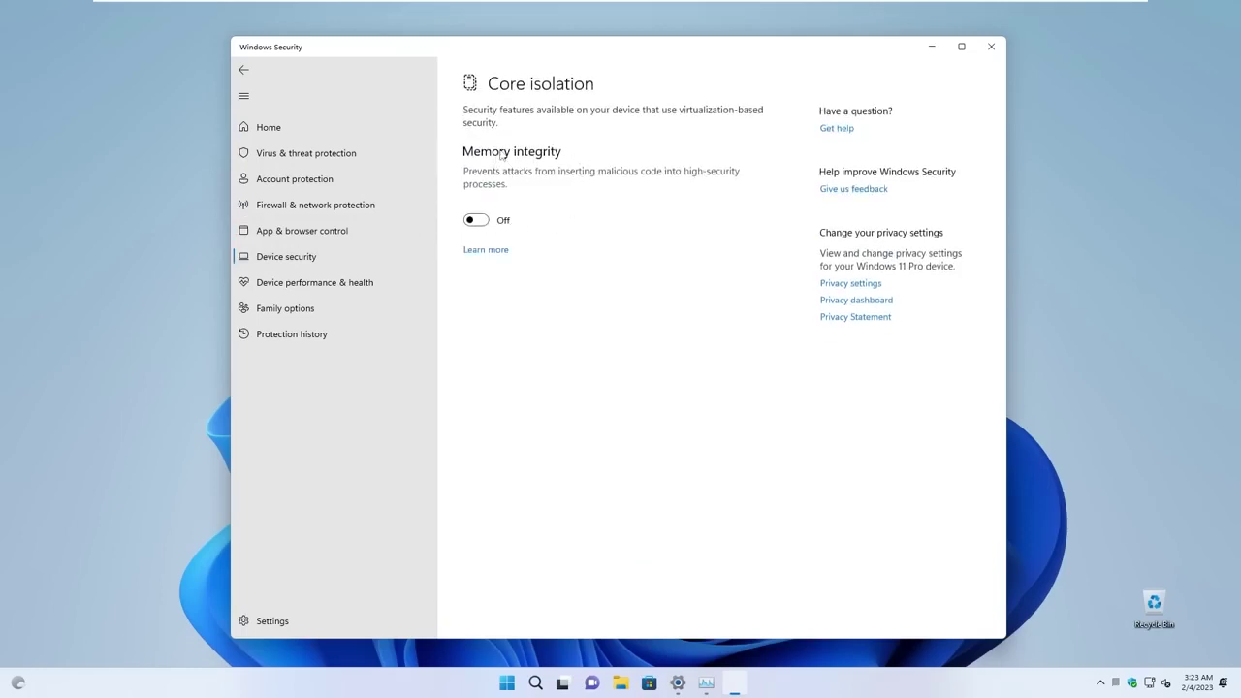
pyautogui.click(387, 129)
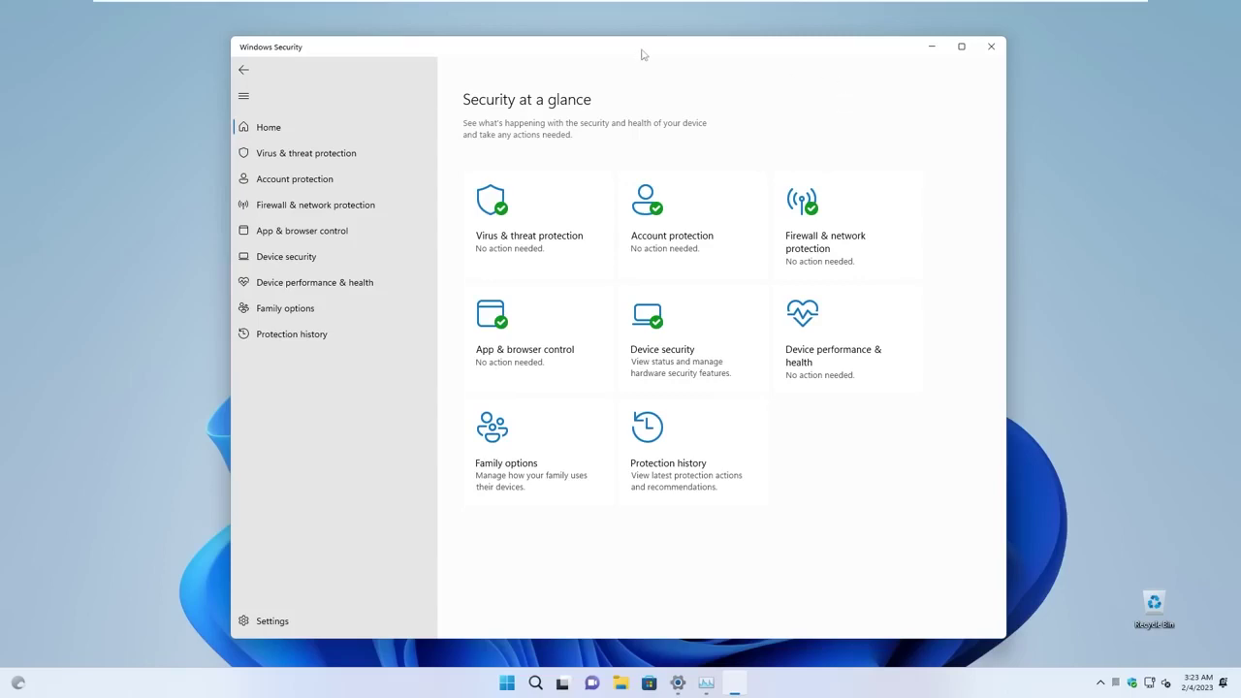
pyautogui.click(990, 46)
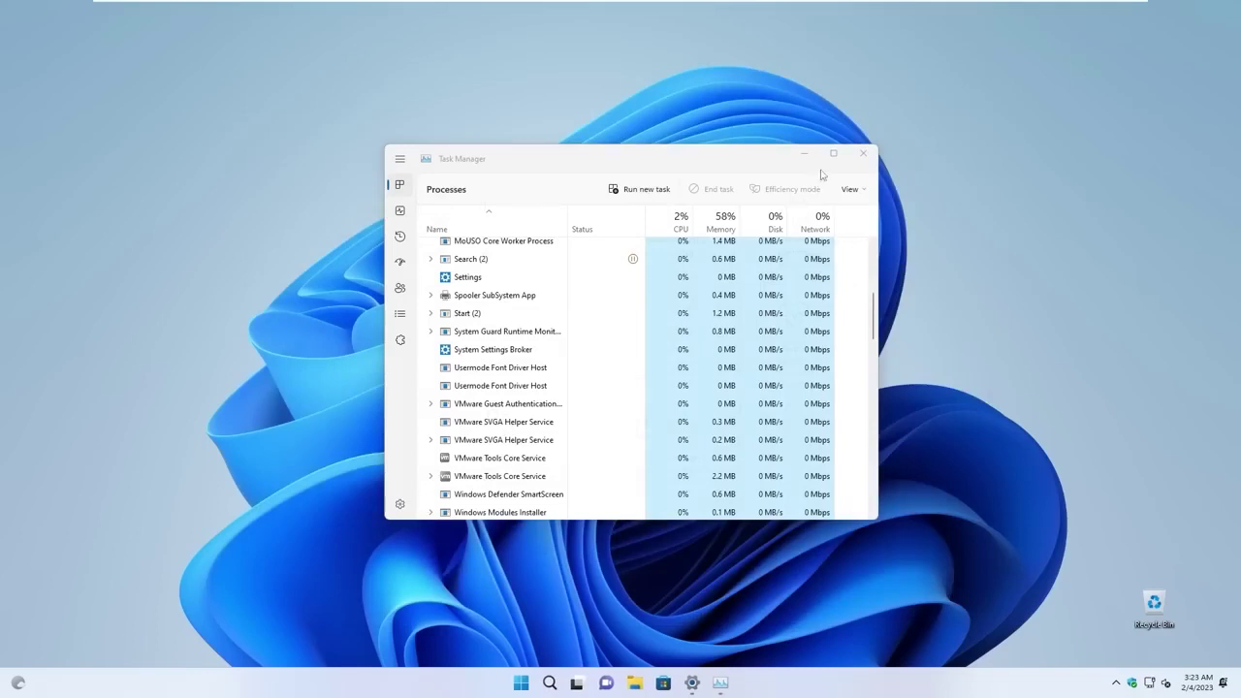
# Close Task Manager, then browse the Start menu's All apps list and dismiss it.
pyautogui.click(858, 158)
pyautogui.press('super')
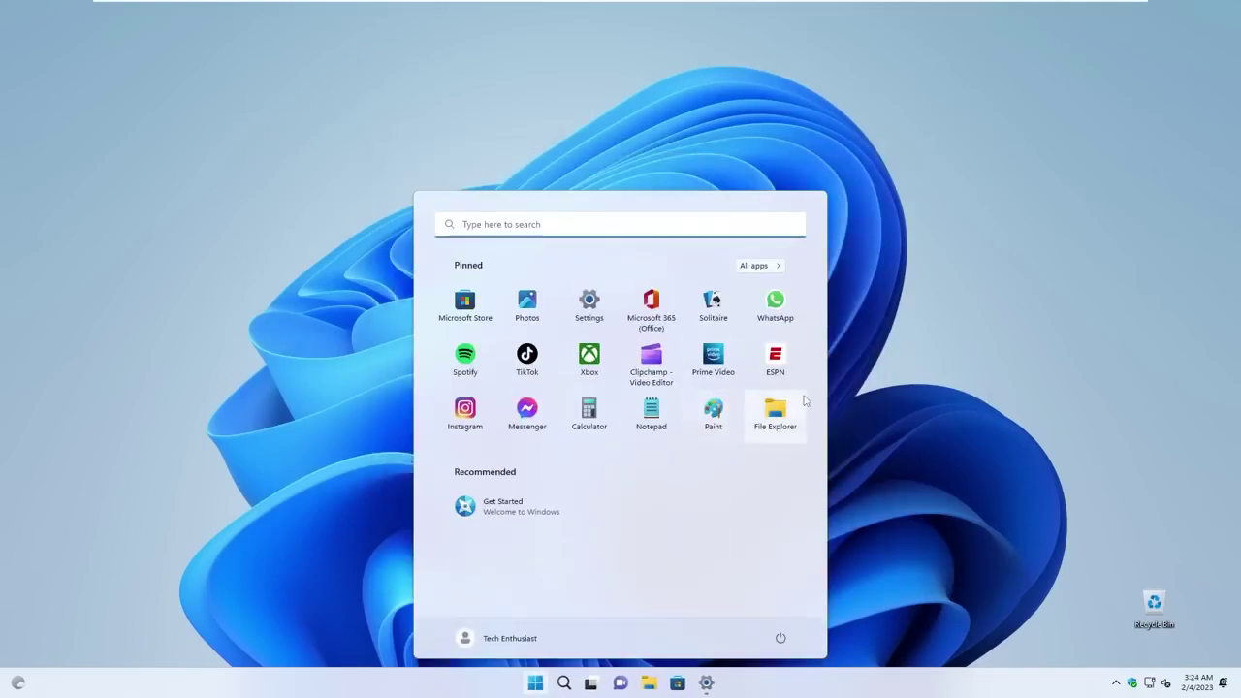
pyautogui.click(766, 267)
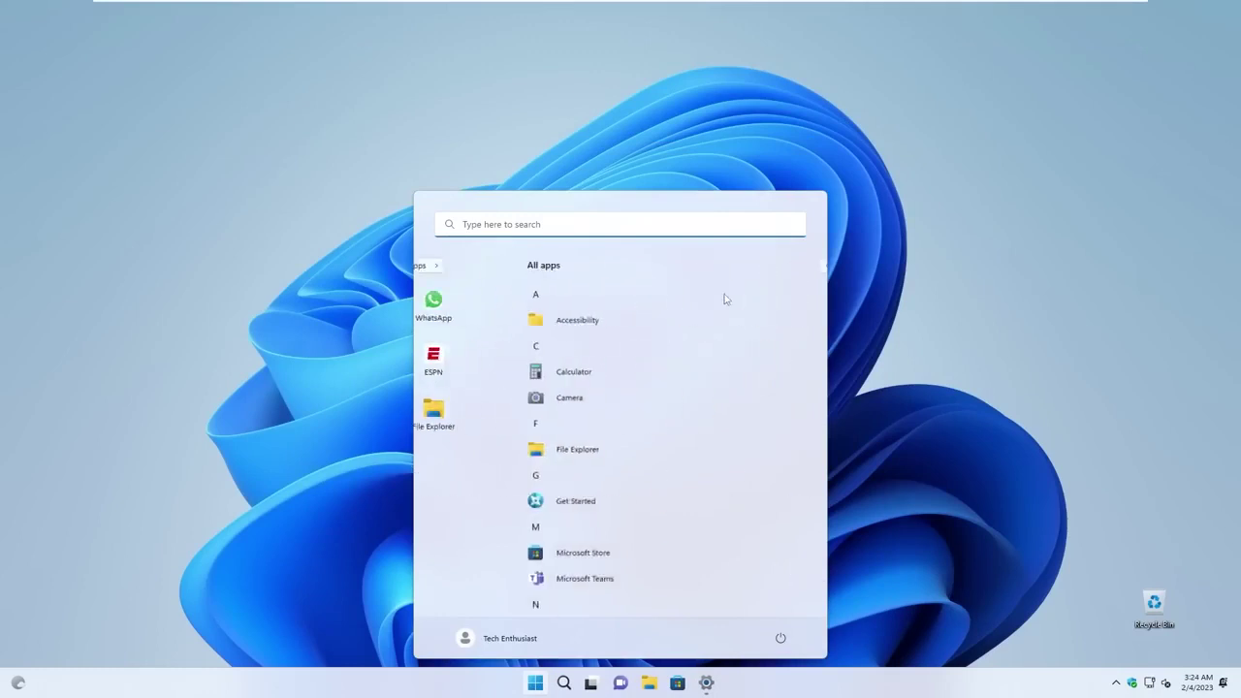
pyautogui.scroll(-3, 620, 426)
pyautogui.scroll(-2, 614, 448)
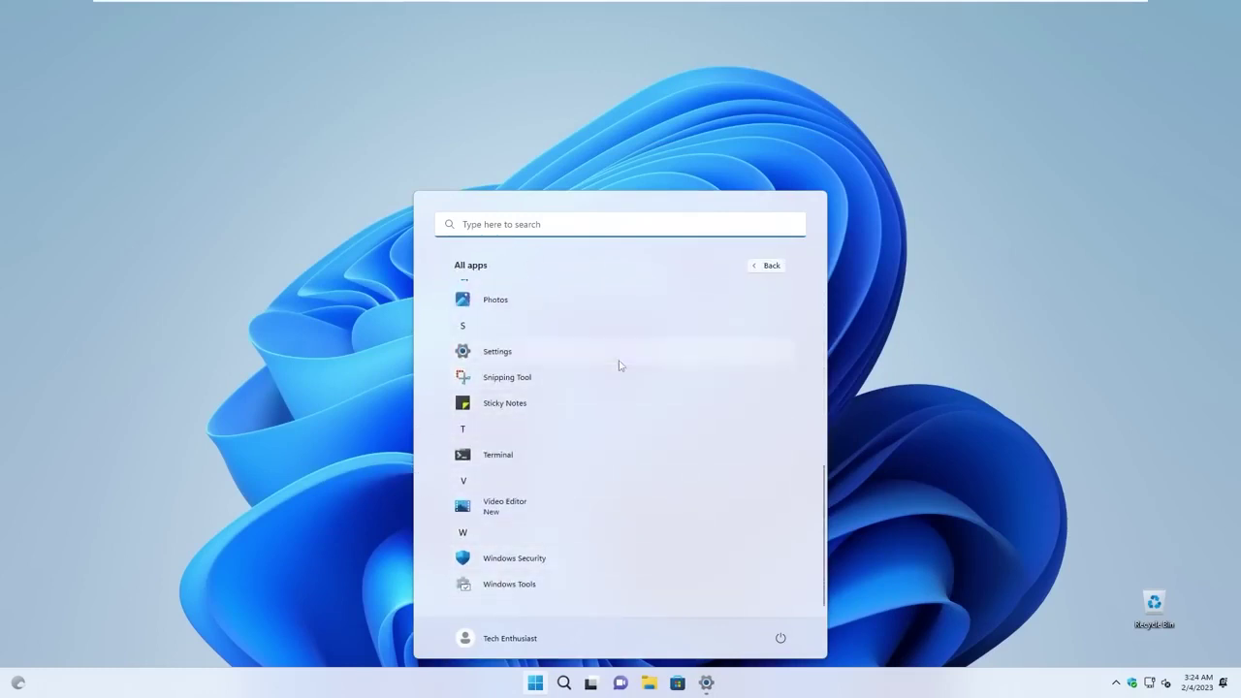
pyautogui.scroll(3, 643, 368)
pyautogui.scroll(2, 643, 369)
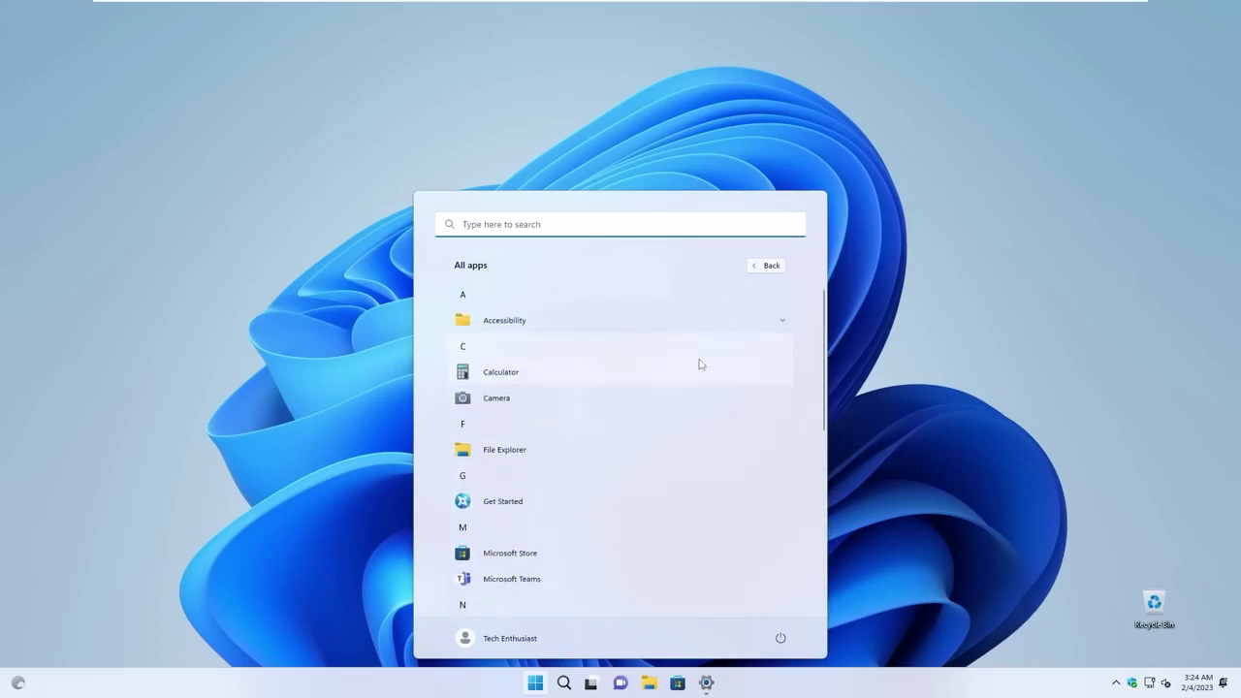
pyautogui.press('Escape')
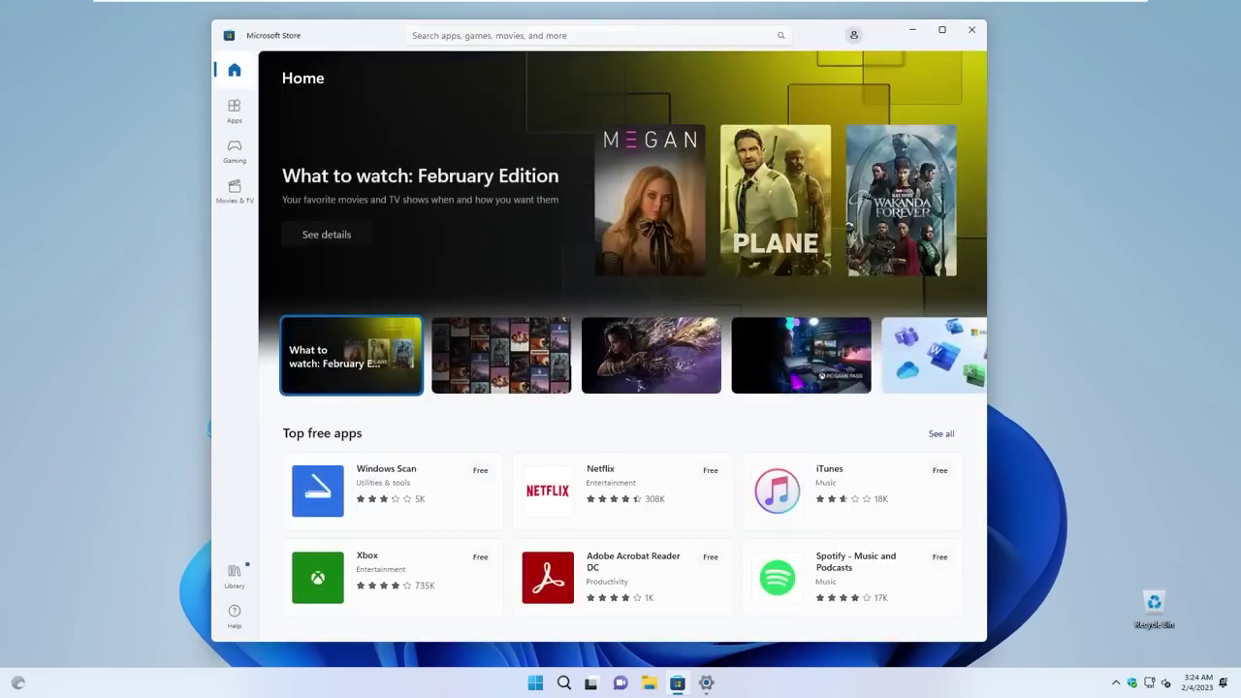
# Search the Store for 'firefox' and open the Mozilla Firefox app page.
pyautogui.click(417, 35)
pyautogui.write('firefox')
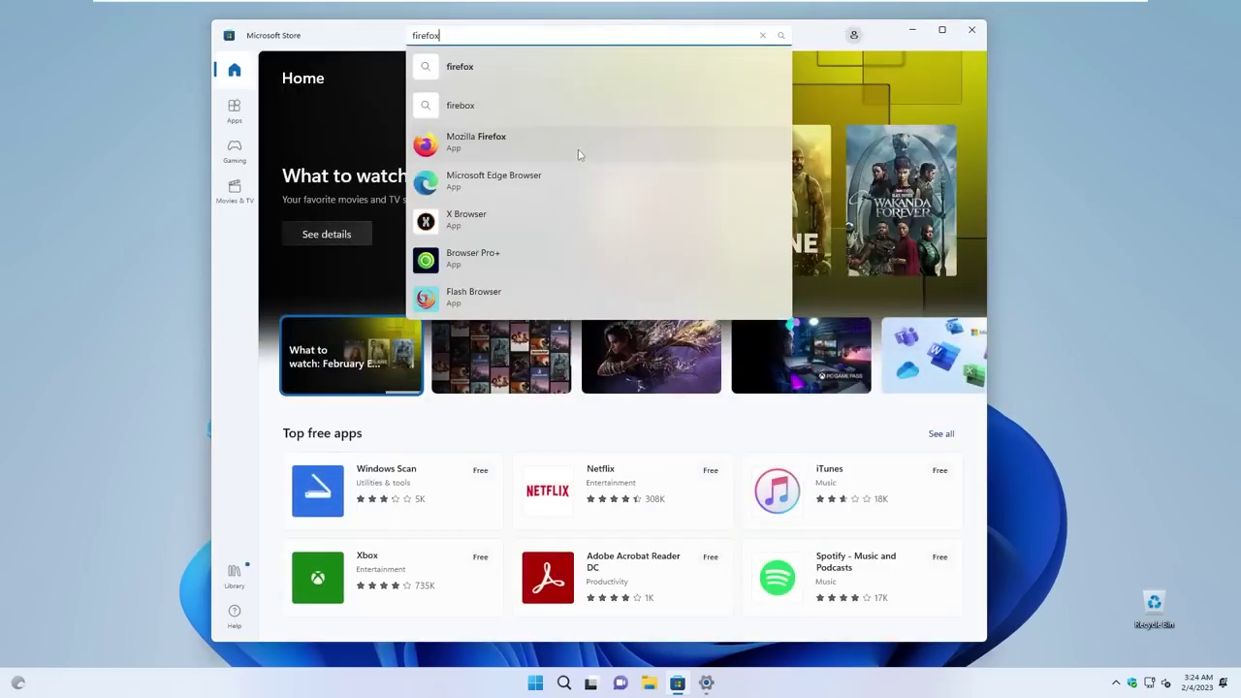
pyautogui.click(578, 154)
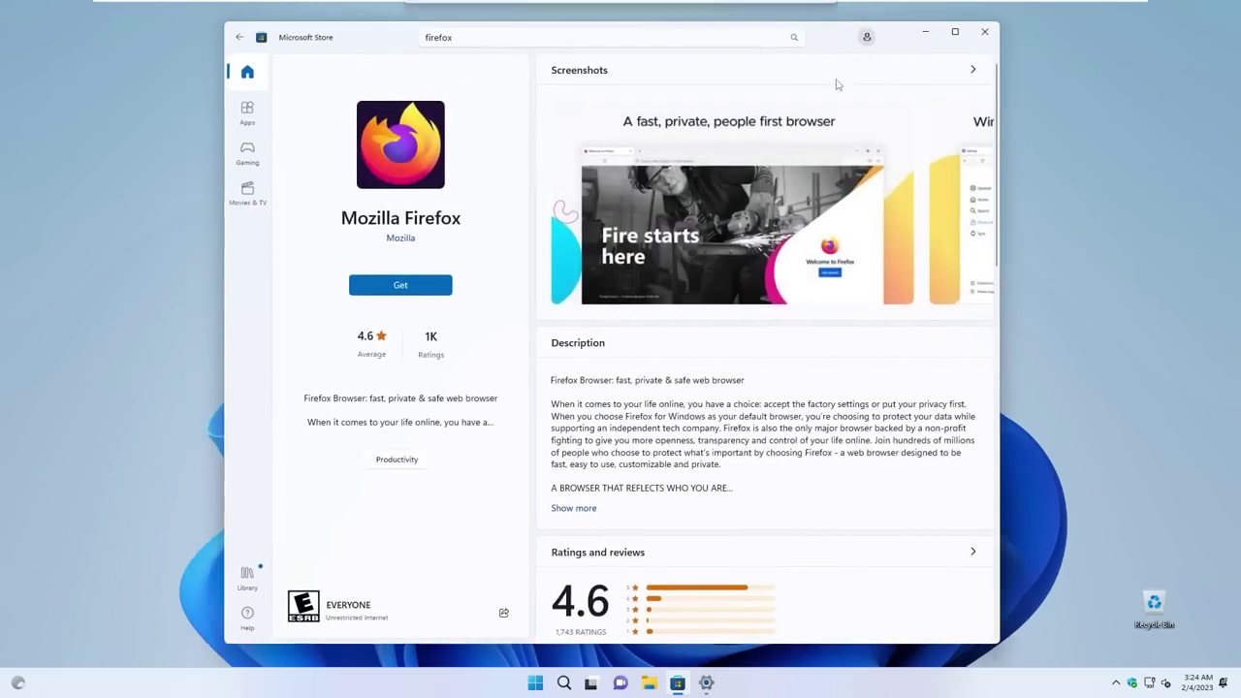
pyautogui.press('super')
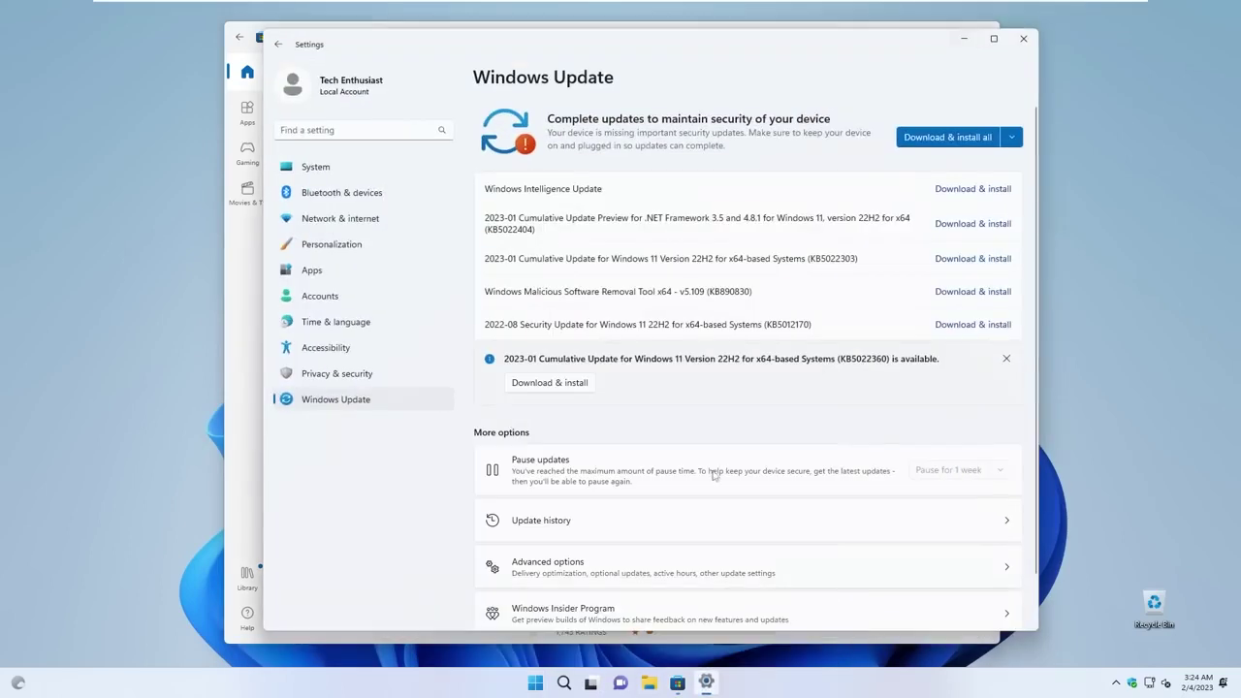
# Open Settings at Apps > Installed apps and scroll through the 17 installed apps.
pyautogui.click(706, 683)
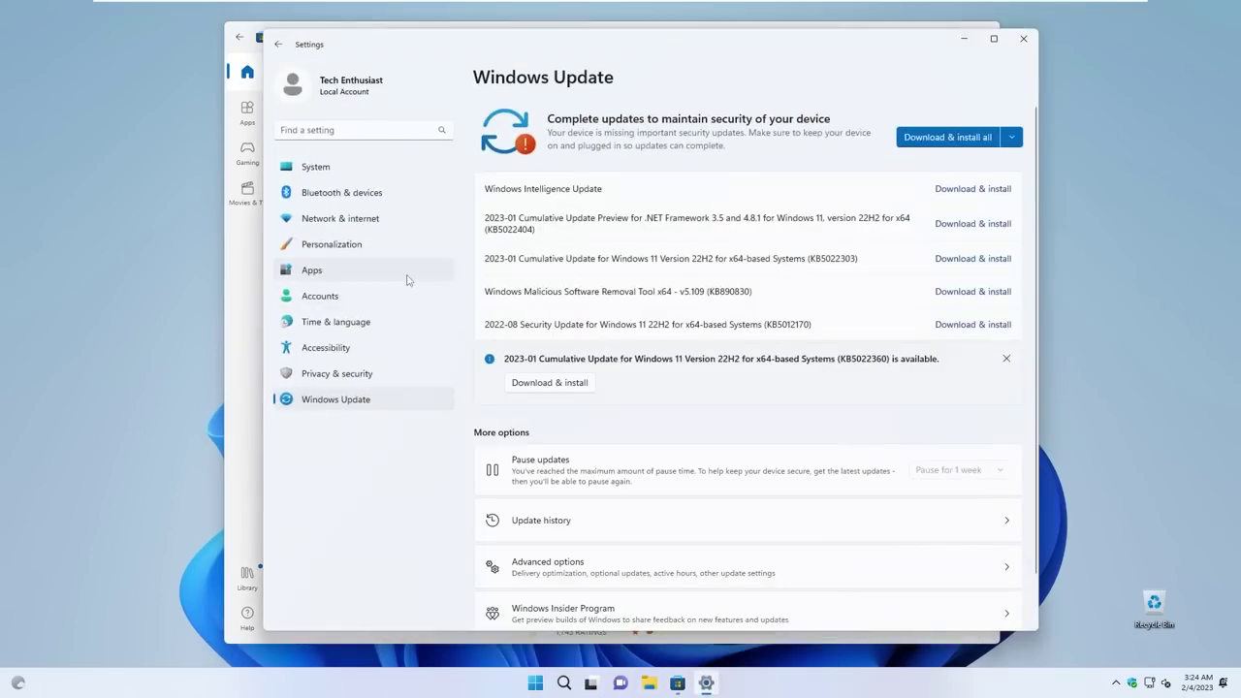
pyautogui.click(369, 272)
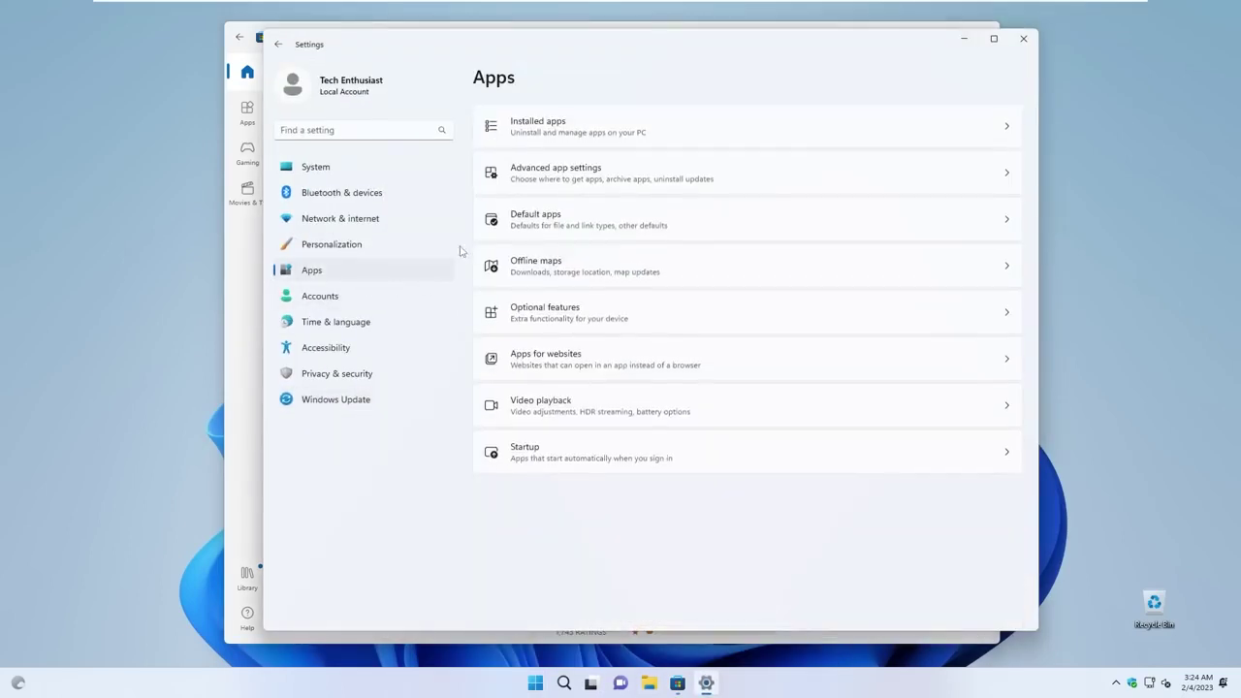
pyautogui.click(654, 142)
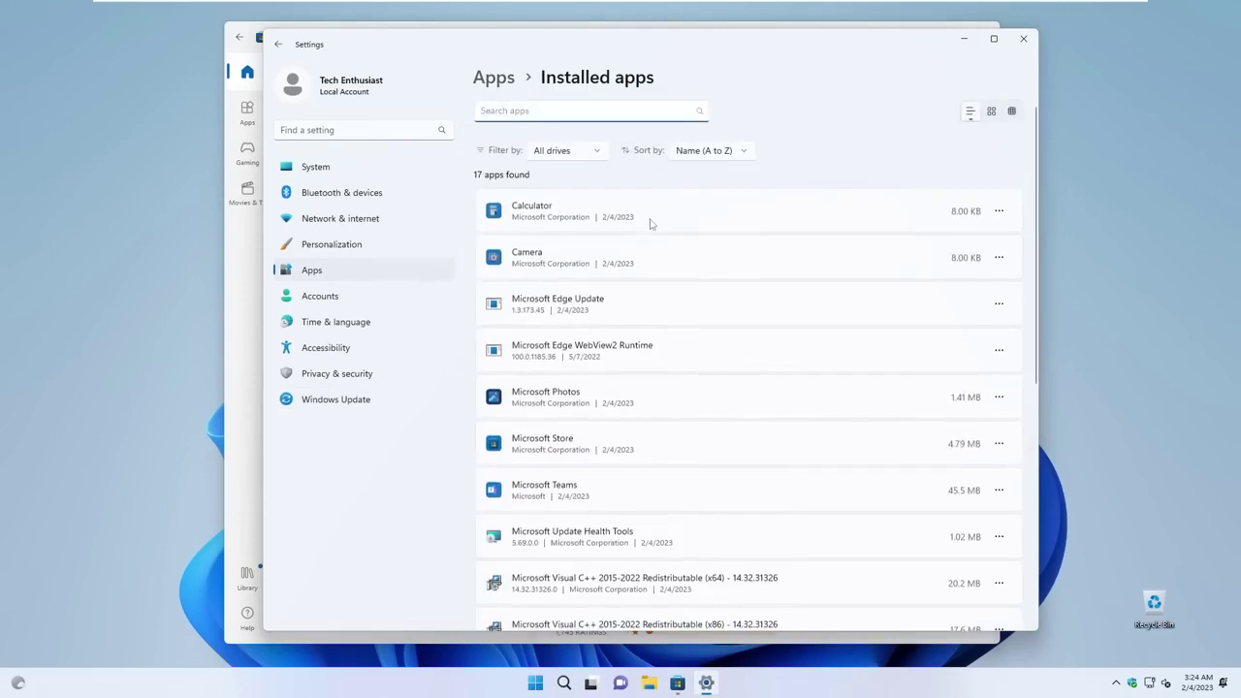
pyautogui.scroll(-5, 649, 239)
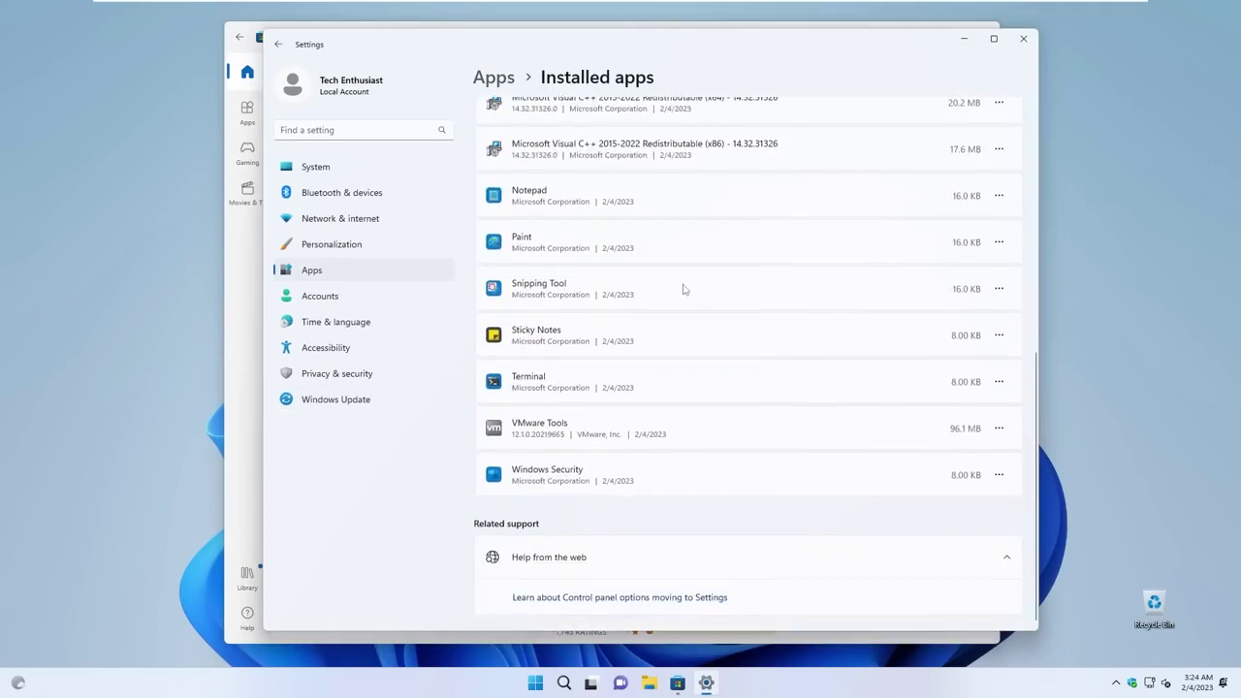
pyautogui.scroll(5, 679, 303)
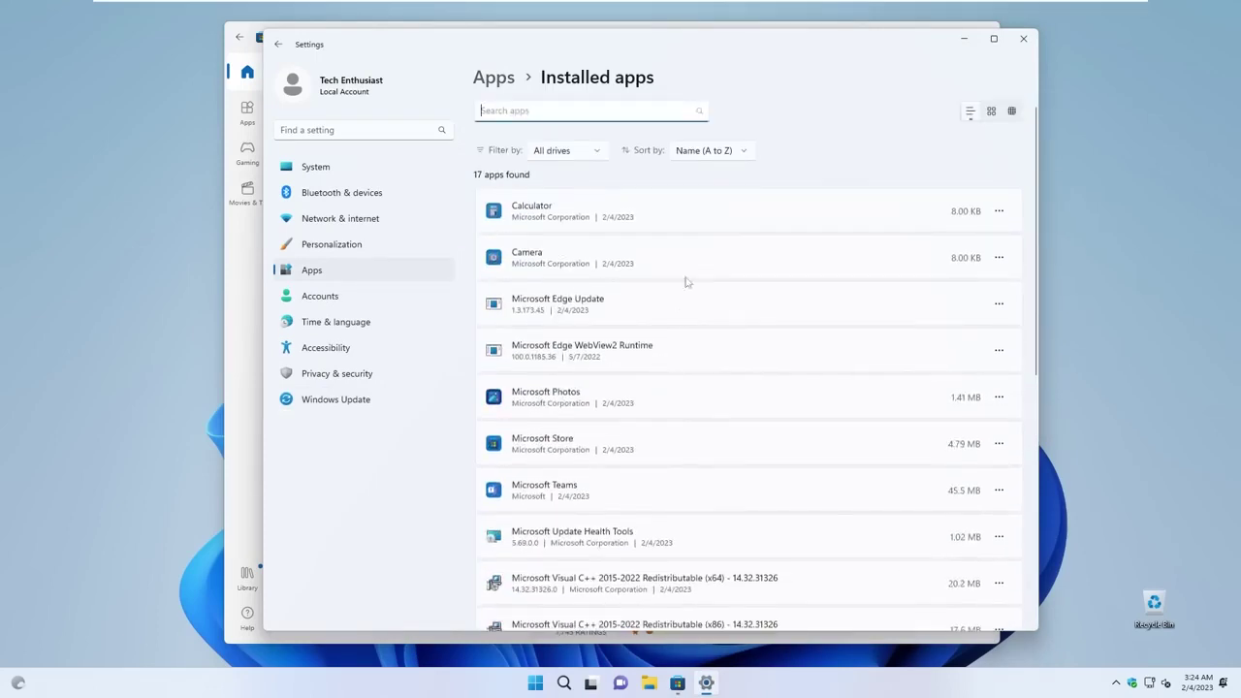
pyautogui.scroll(-2, 544, 387)
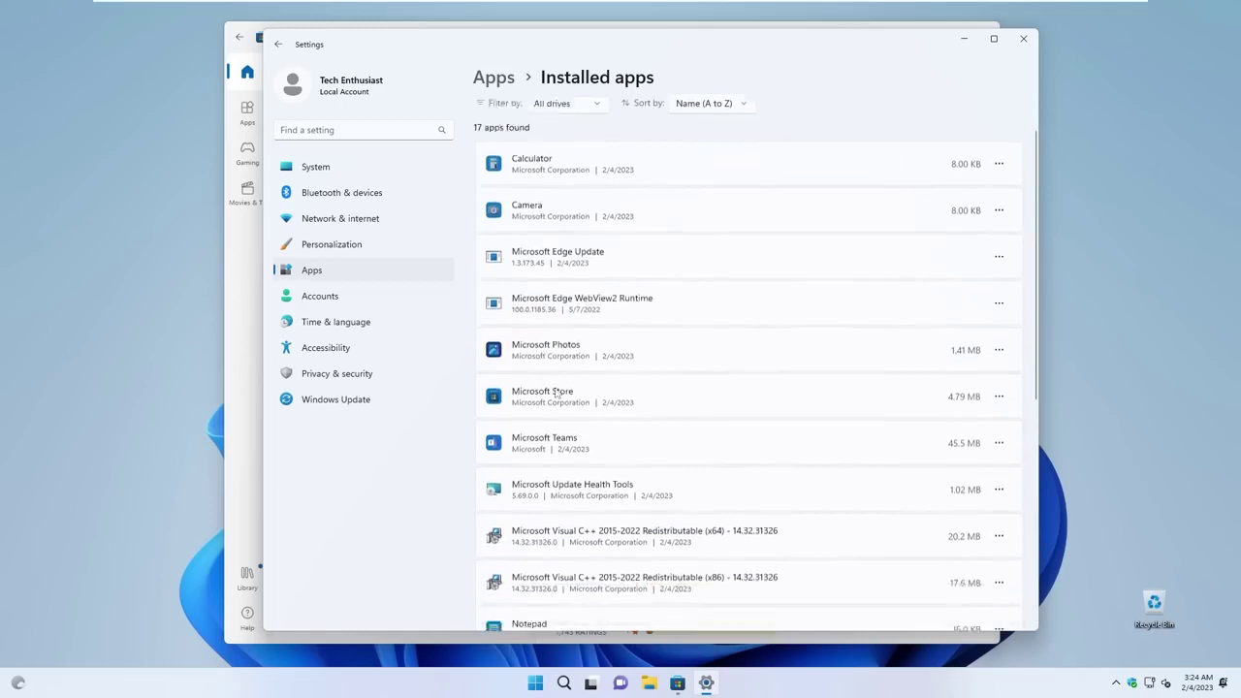
pyautogui.scroll(-3, 620, 344)
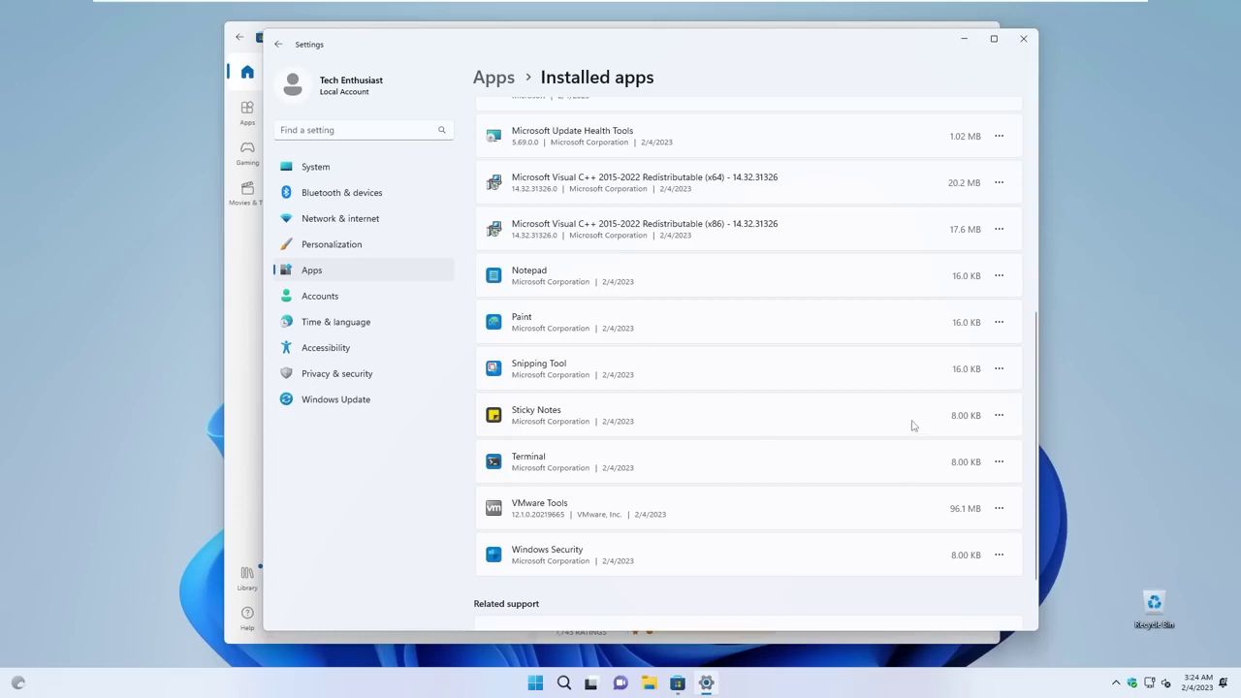
# Scroll further through the installed apps list, then close the Settings window.
pyautogui.press('super')
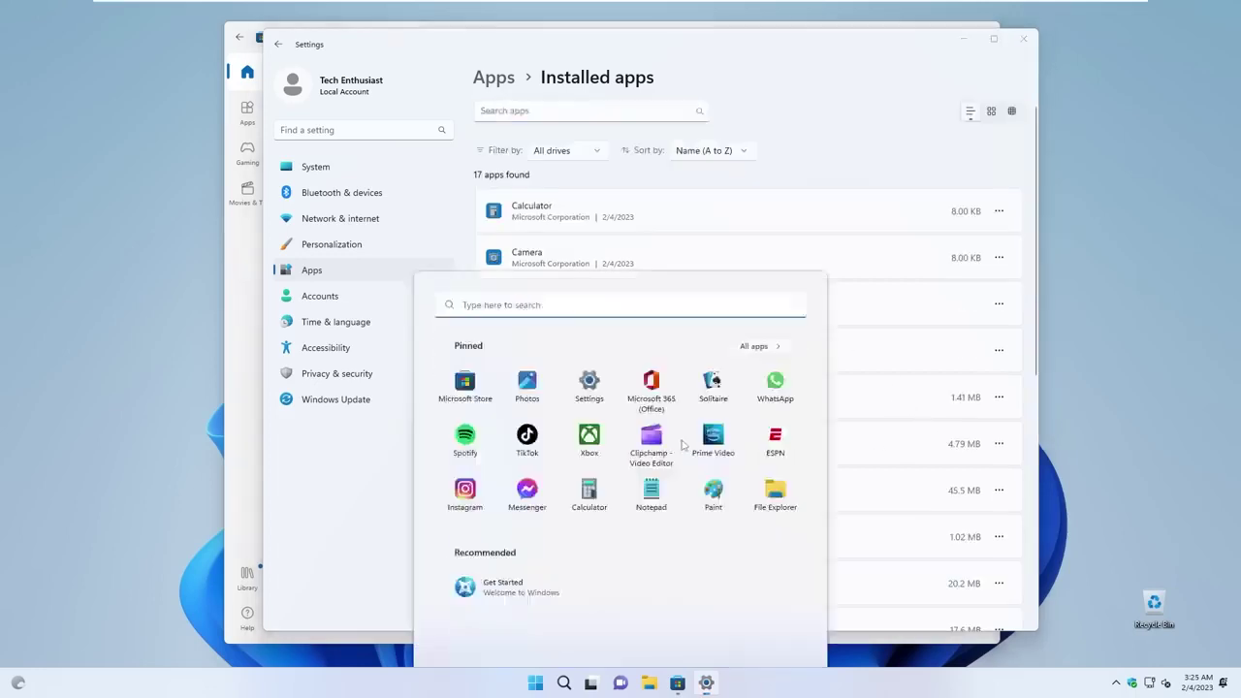
pyautogui.scroll(-4, 884, 370)
pyautogui.press('super')
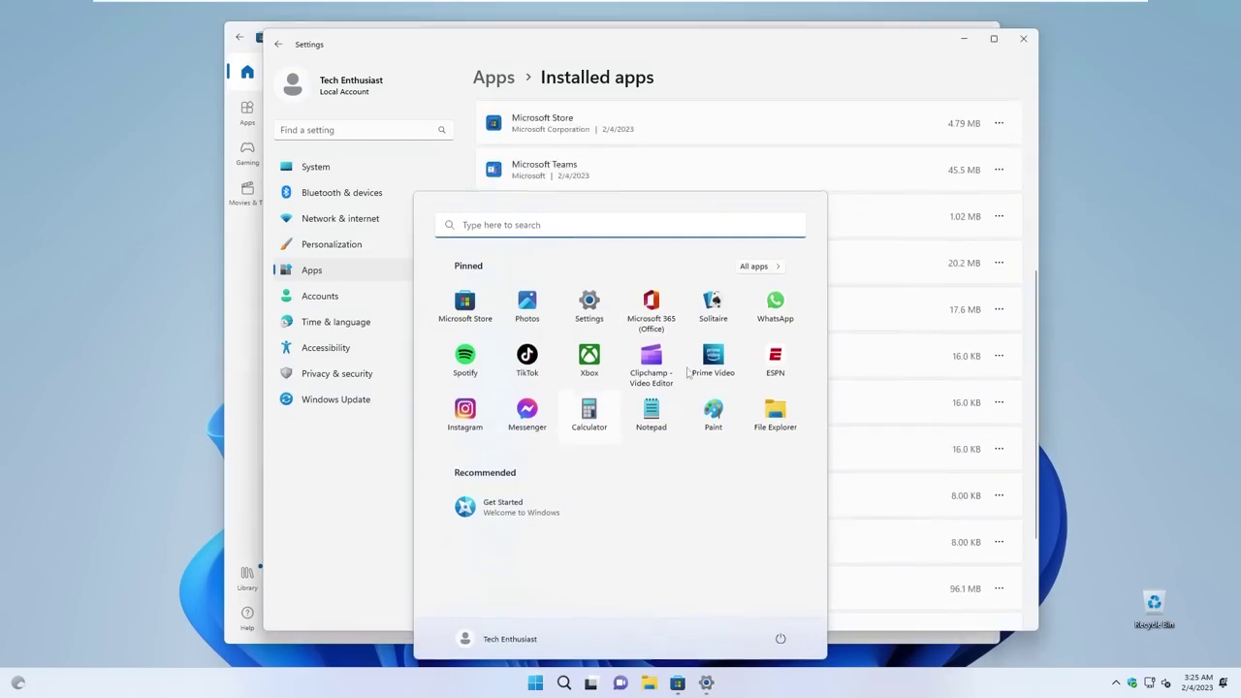
pyautogui.scroll(-4, 693, 377)
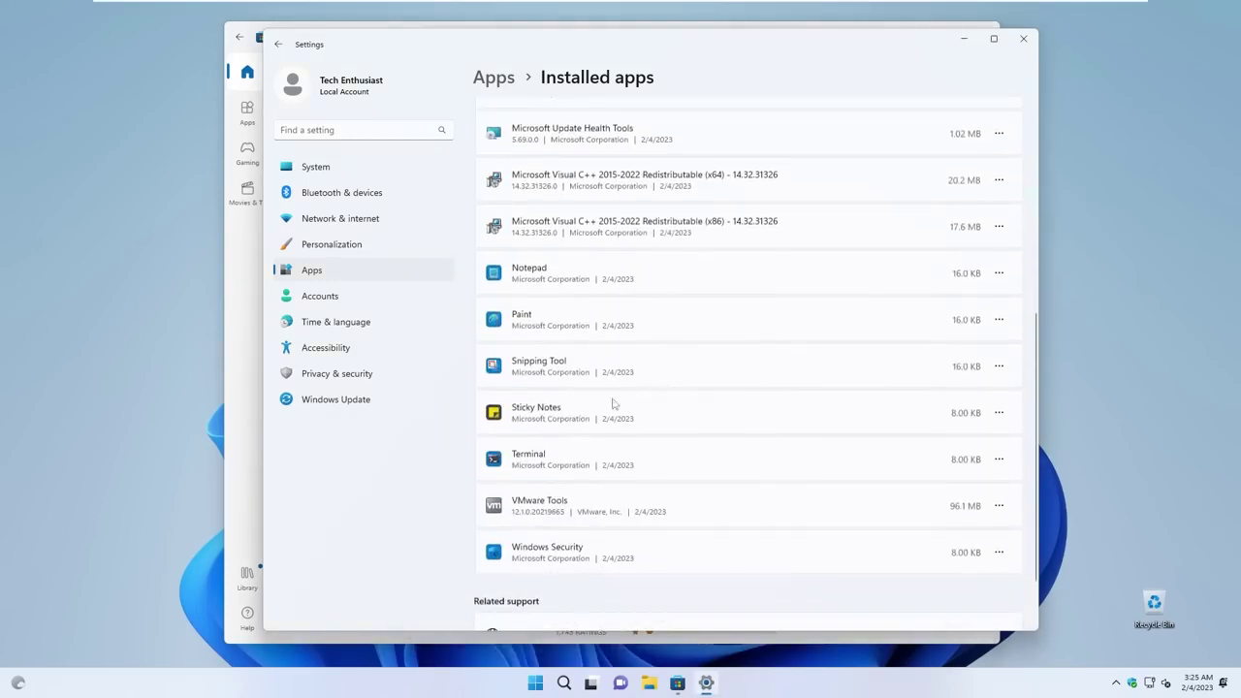
pyautogui.scroll(-1, 603, 484)
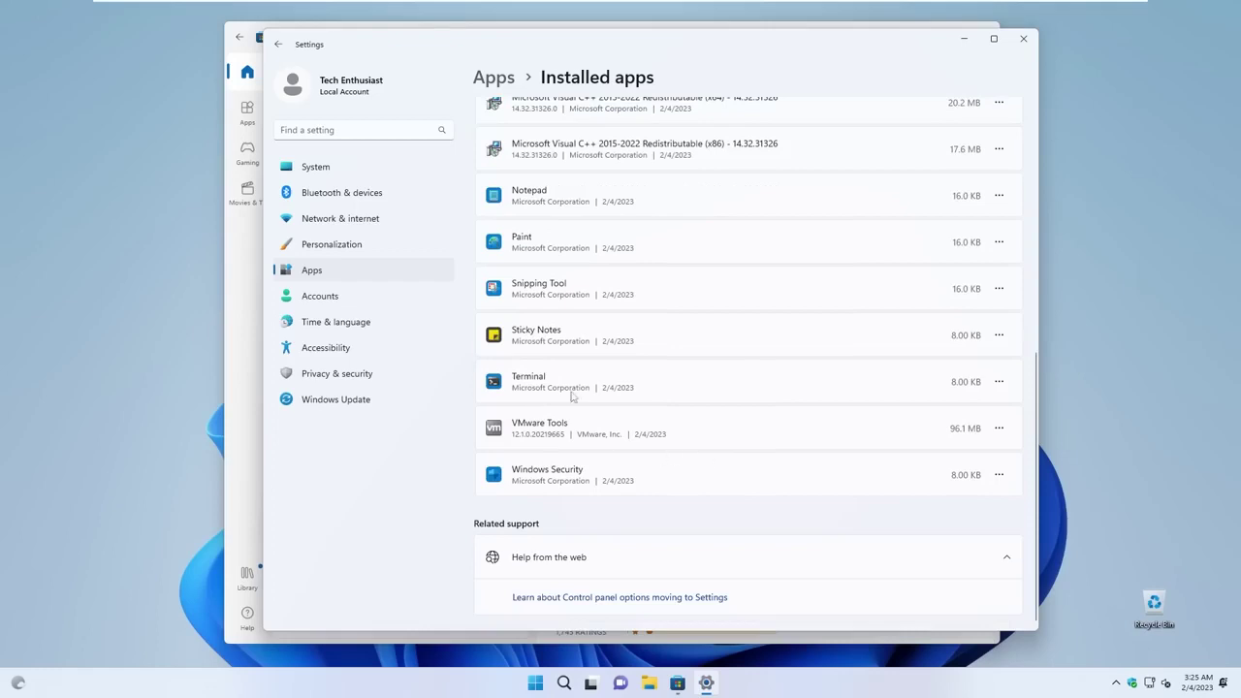
pyautogui.scroll(2, 572, 396)
pyautogui.scroll(3, 628, 451)
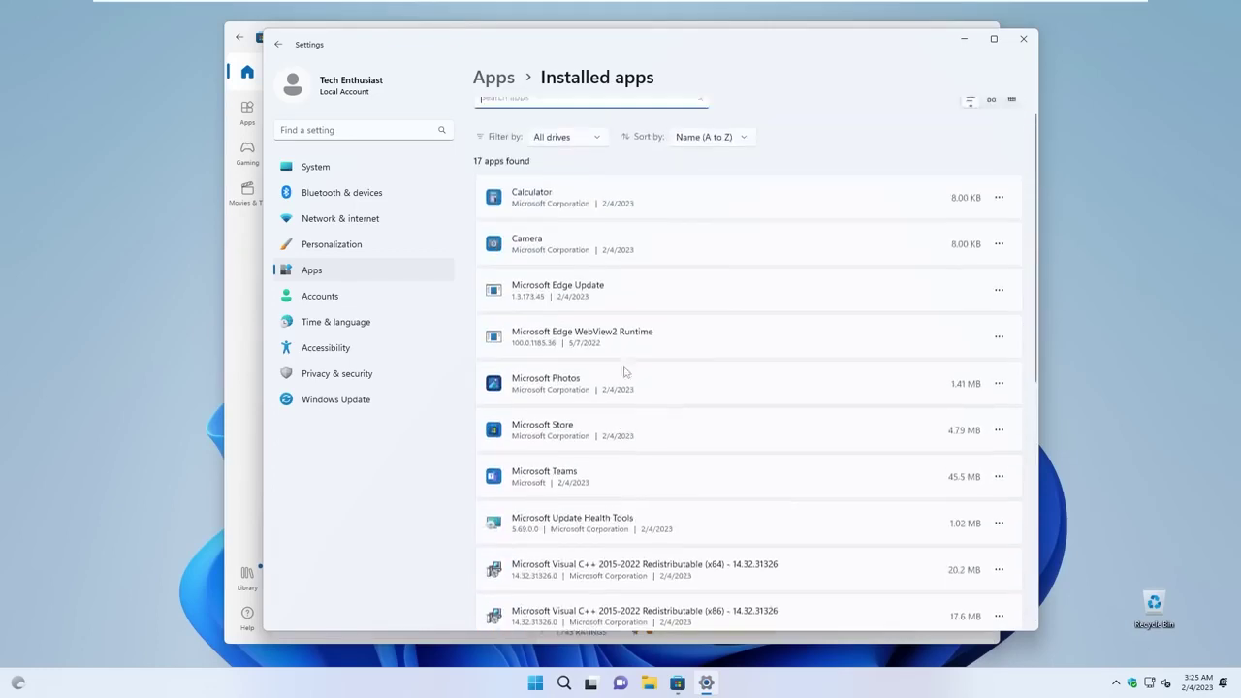
pyautogui.scroll(-4, 602, 487)
pyautogui.press('super')
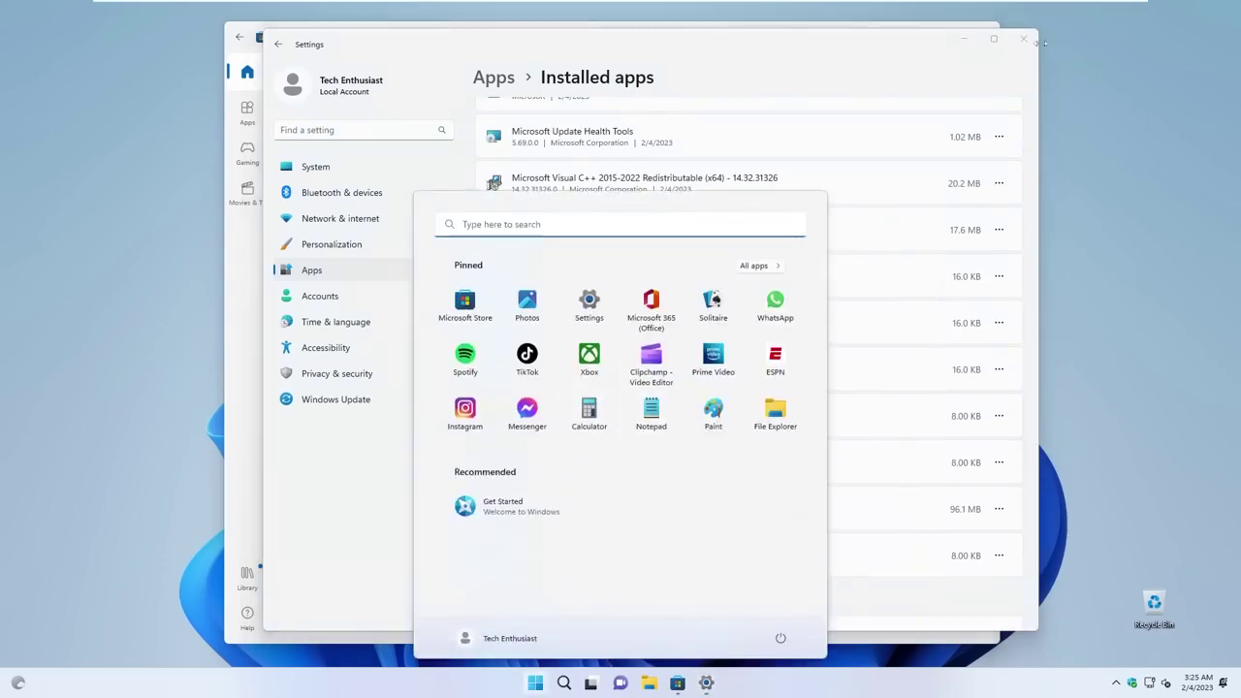
pyautogui.click(1023, 39)
# Close Microsoft Store, reveal the hidden tray icons and reposition the This PC window.
pyautogui.click(985, 33)
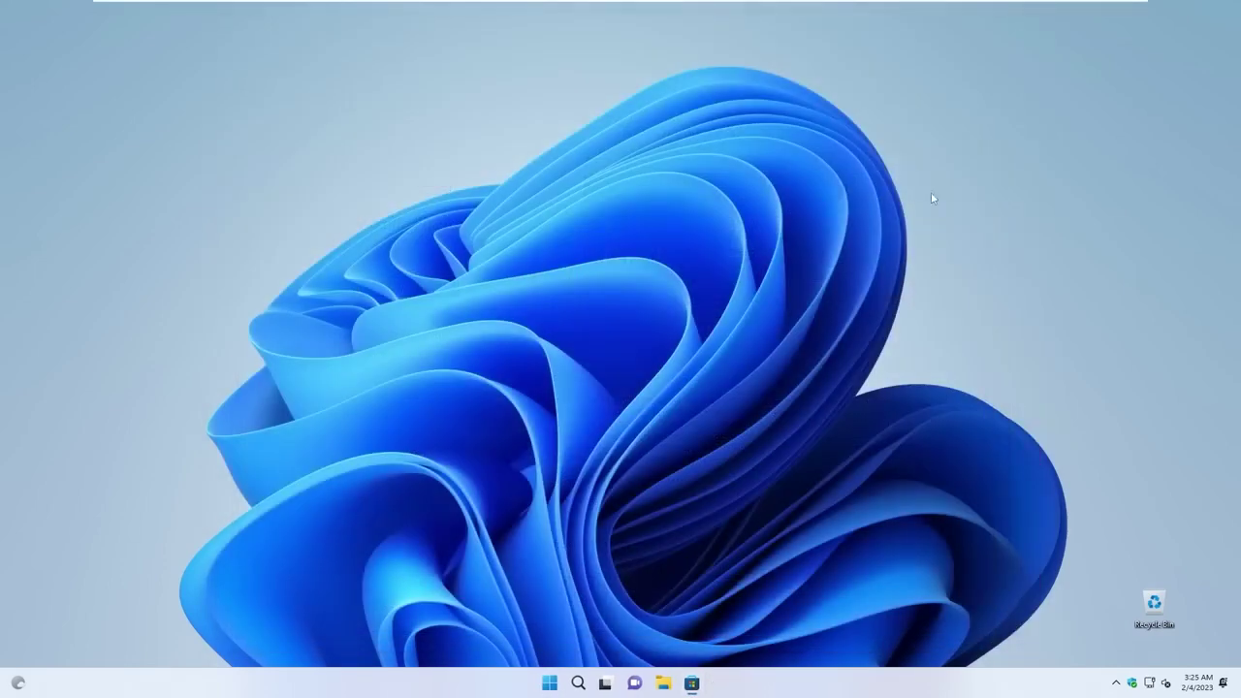
pyautogui.click(1116, 681)
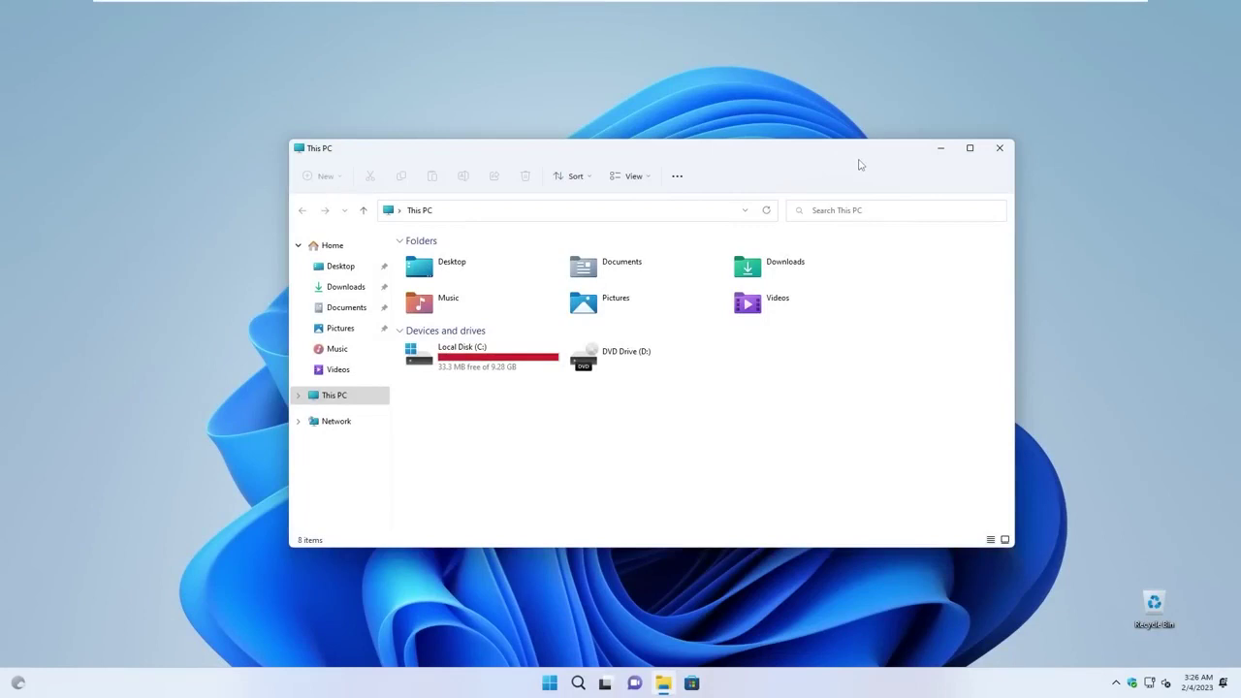
pyautogui.moveTo(875, 150); pyautogui.dragTo(872, 152)
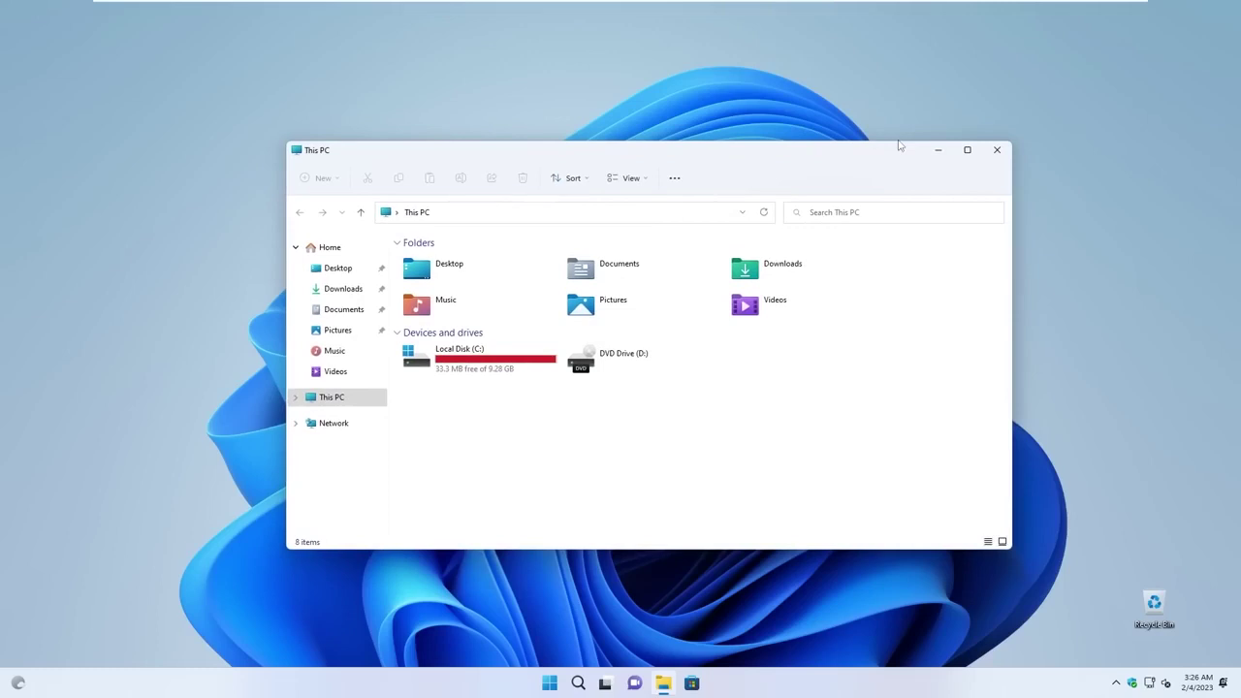